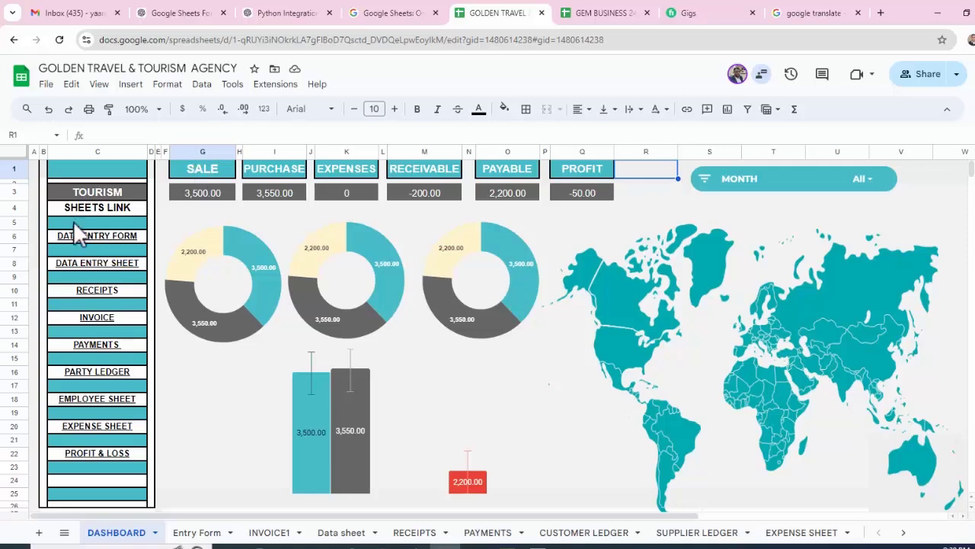
# - Open the Entry Form from the dashboard and leave the booking and arrival dates unchanged
pyautogui.moveTo(89, 248)
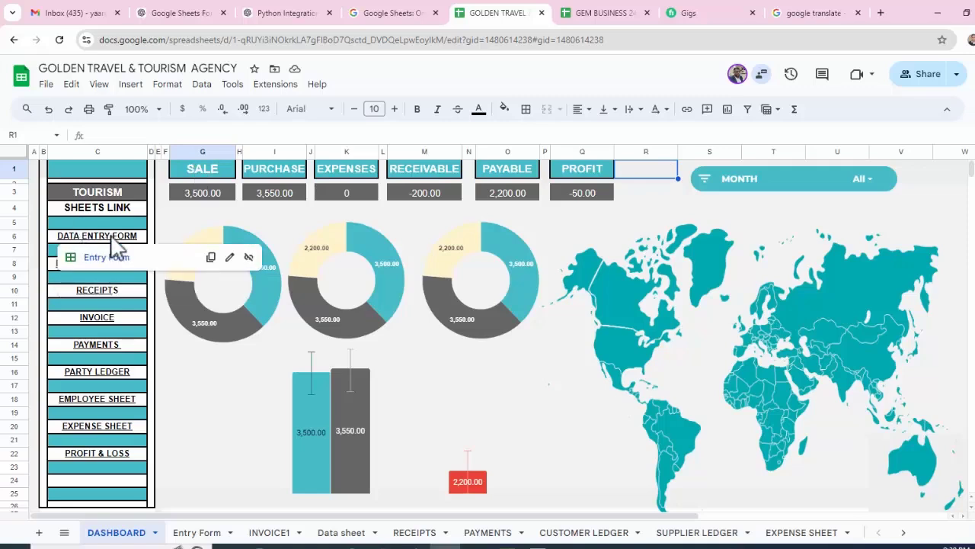
pyautogui.click(112, 259)
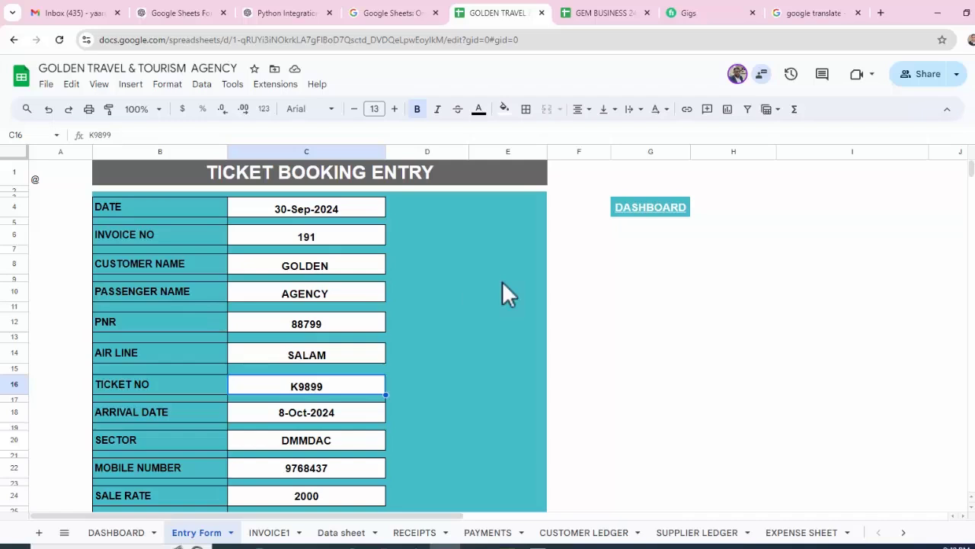
pyautogui.doubleClick(314, 216)
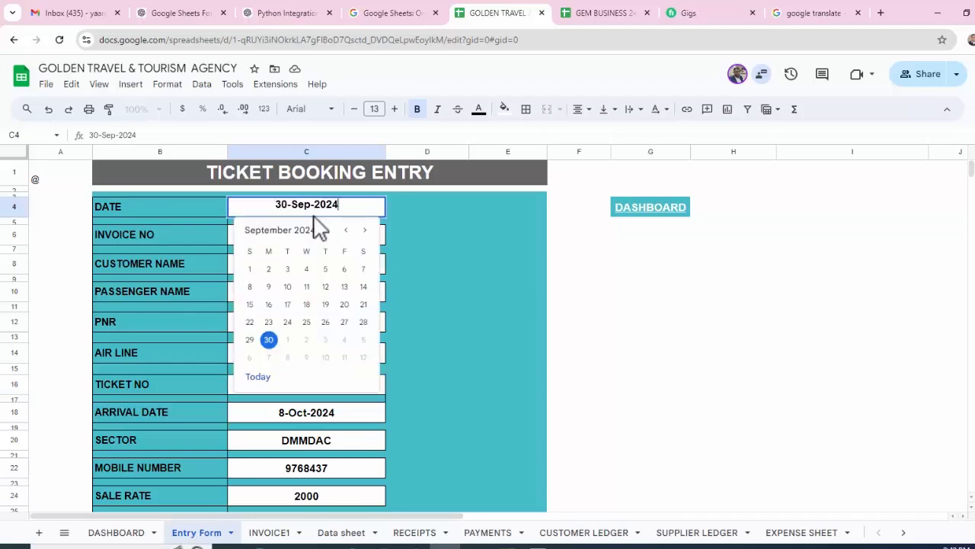
pyautogui.click(481, 238)
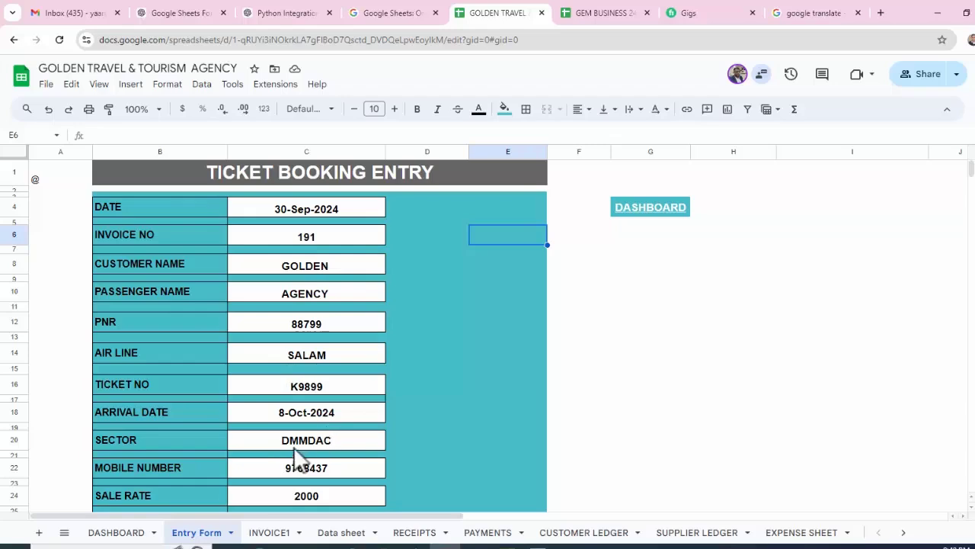
pyautogui.doubleClick(327, 410)
pyautogui.click(501, 381)
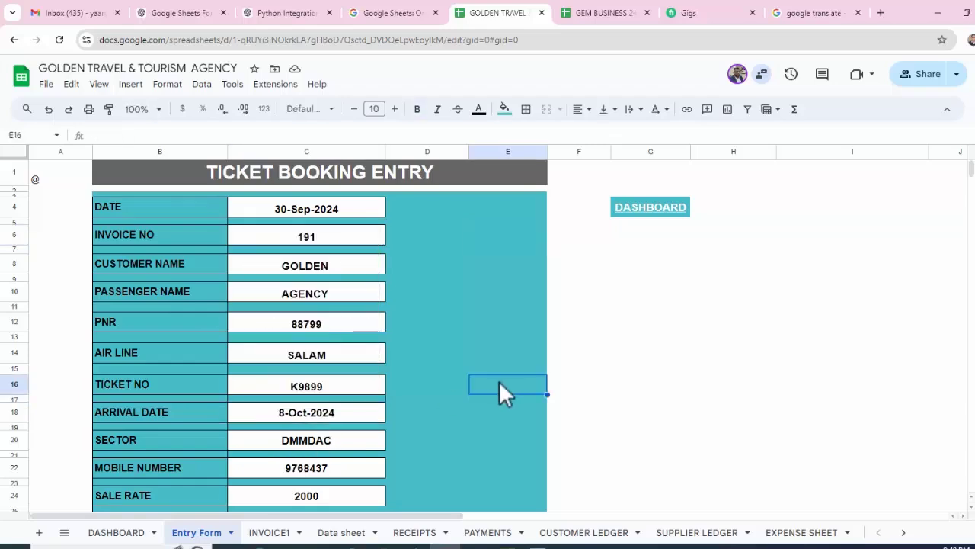
# - Submit the invoice 191 booking (PNR 88799, ticket K9899) and check it on the Data sheet
pyautogui.click(972, 184)
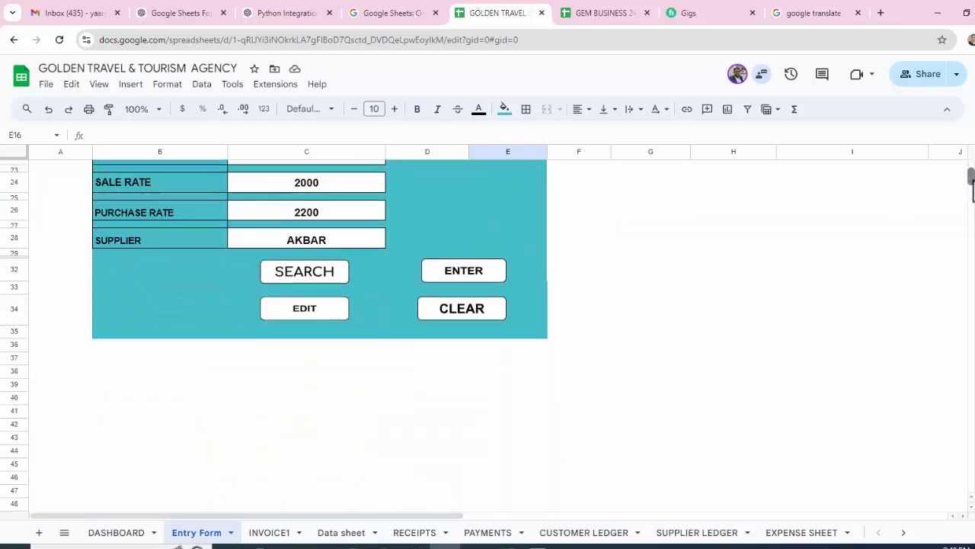
pyautogui.click(458, 232)
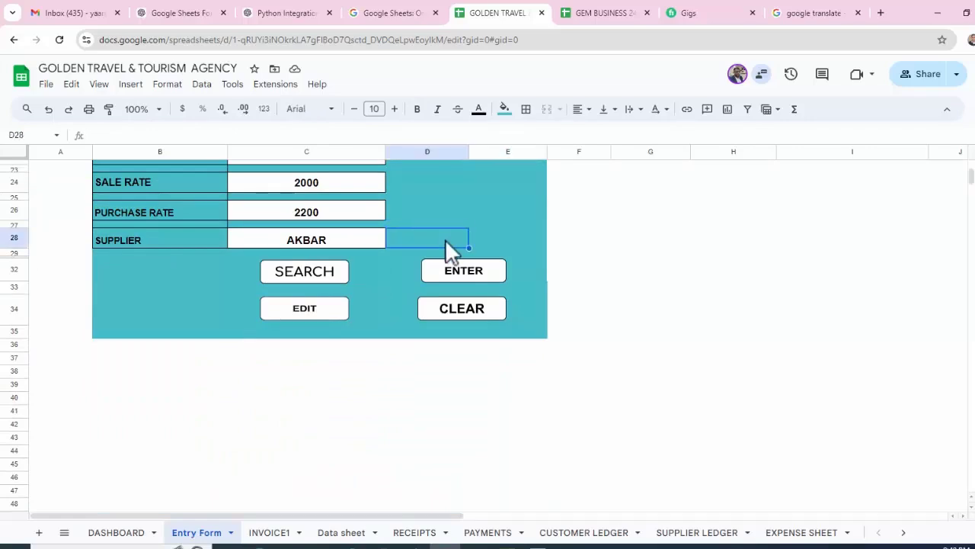
pyautogui.click(462, 277)
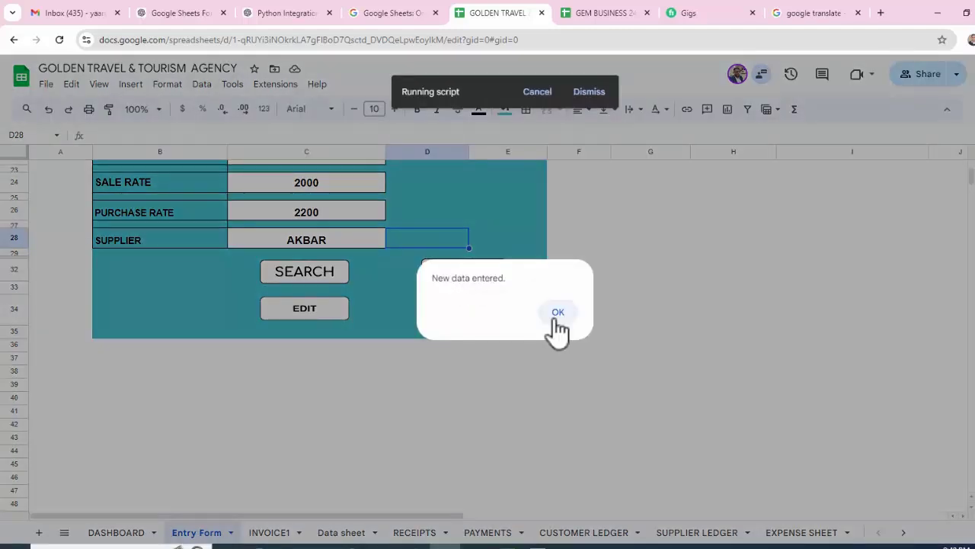
pyautogui.click(557, 319)
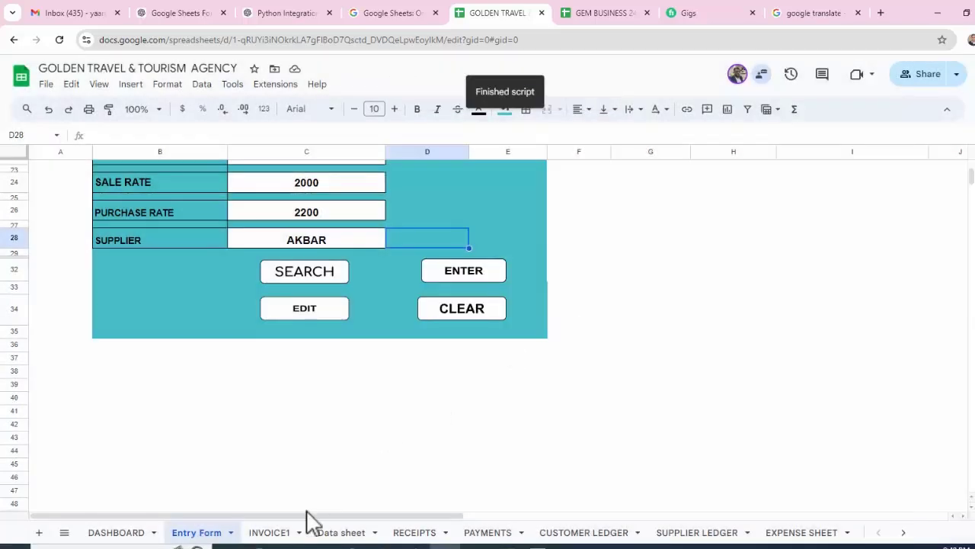
pyautogui.click(364, 532)
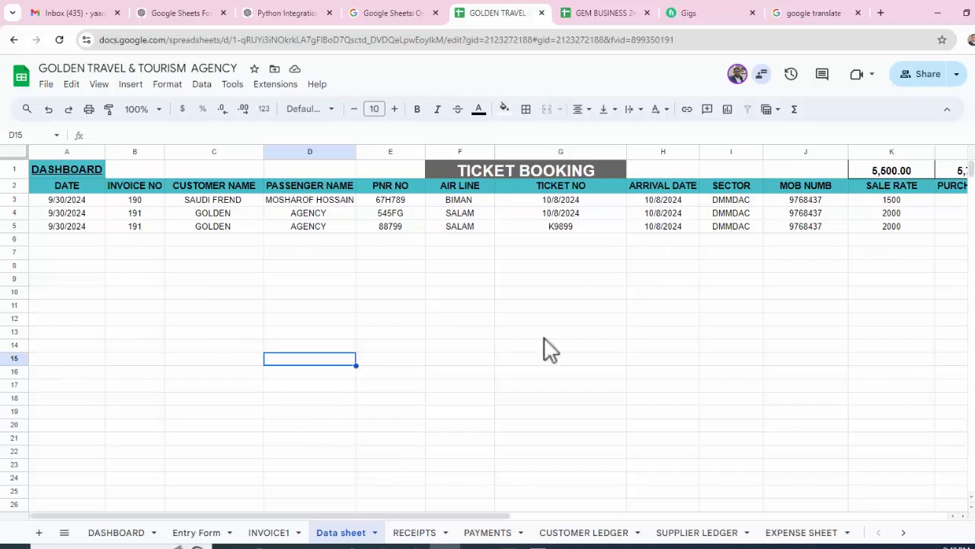
# - Clear the RECEIPTS form and enter date 30-Sep-2024, customer GOLDEN and invoice 191
pyautogui.click(418, 533)
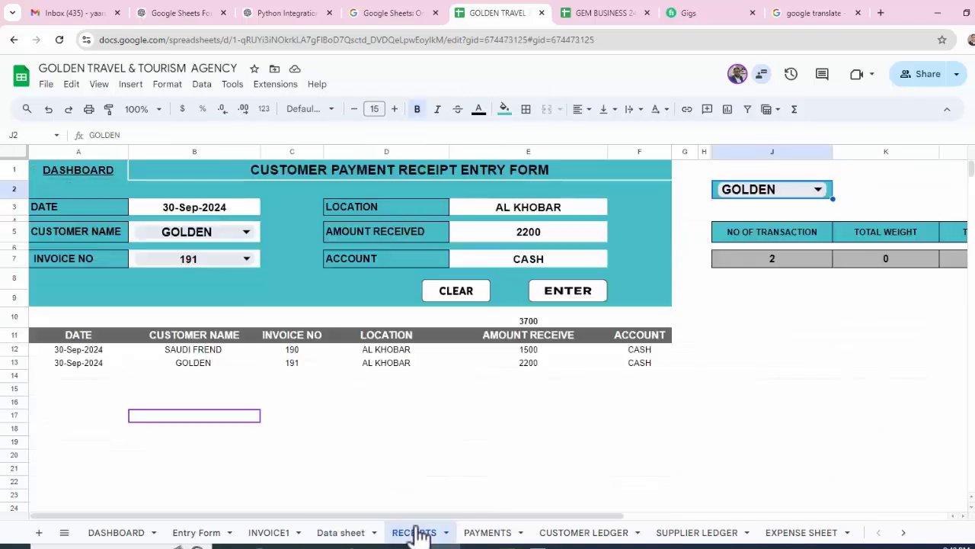
pyautogui.click(456, 286)
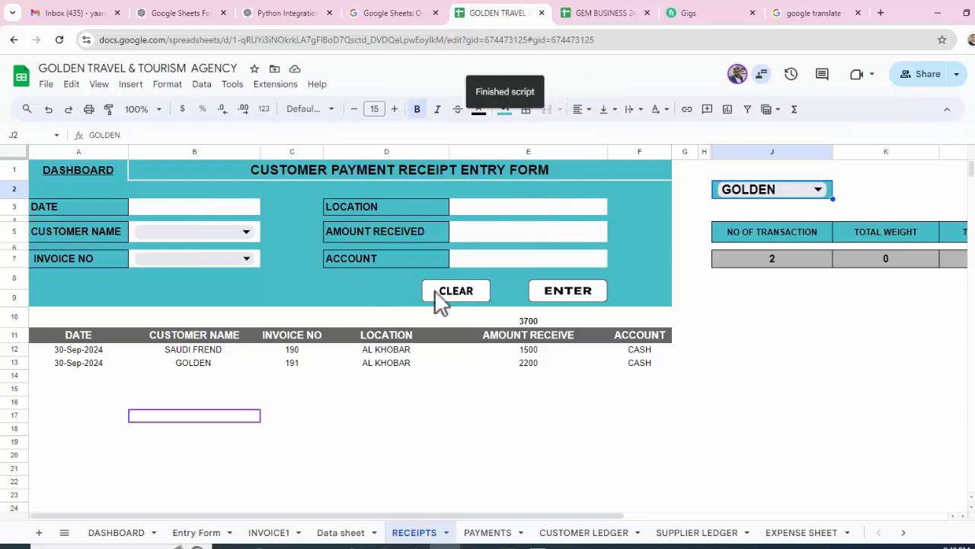
pyautogui.doubleClick(242, 206)
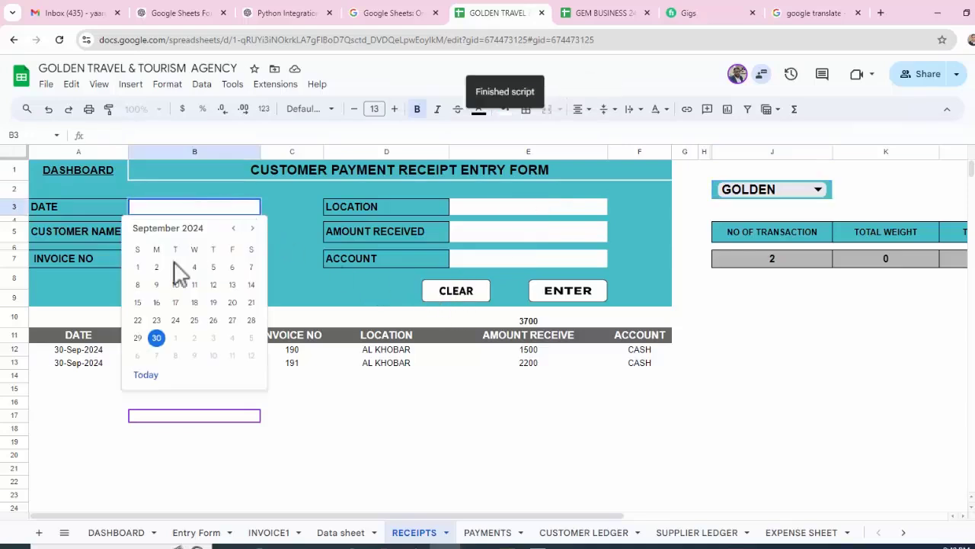
pyautogui.click(157, 339)
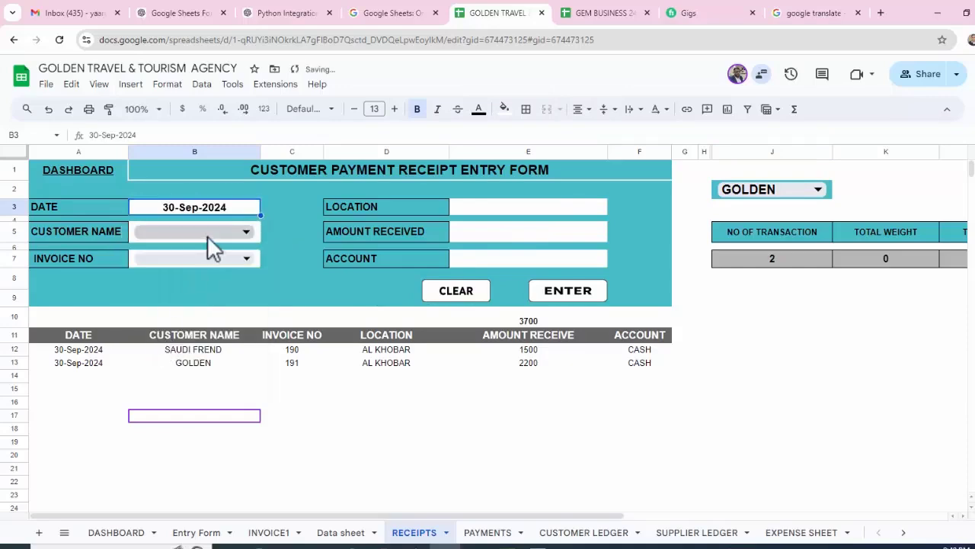
pyautogui.click(208, 235)
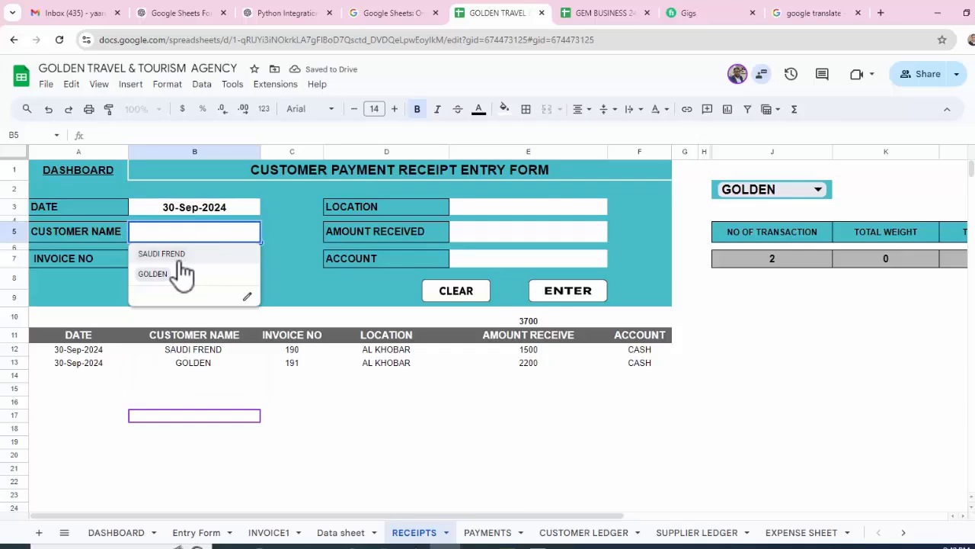
pyautogui.hotkey('ctrl', 'shift', 'pageup')
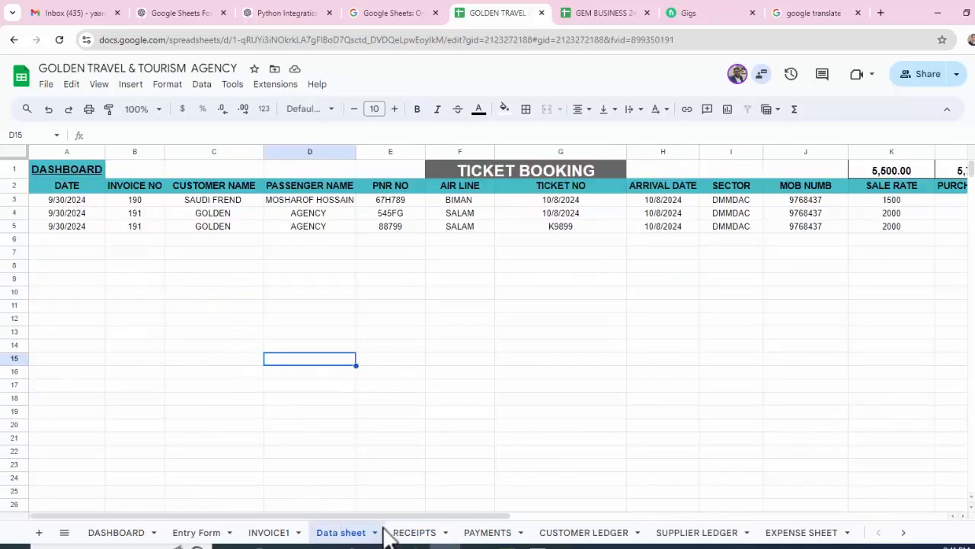
pyautogui.click(400, 531)
pyautogui.click(216, 259)
pyautogui.click(167, 301)
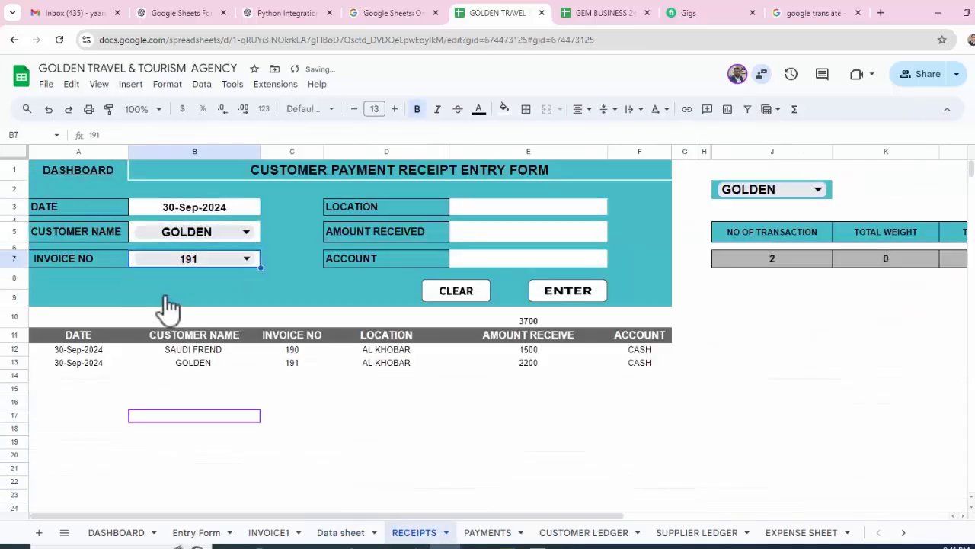
# - Fill in 1000 as the amount received and CASH as the account
pyautogui.click(480, 217)
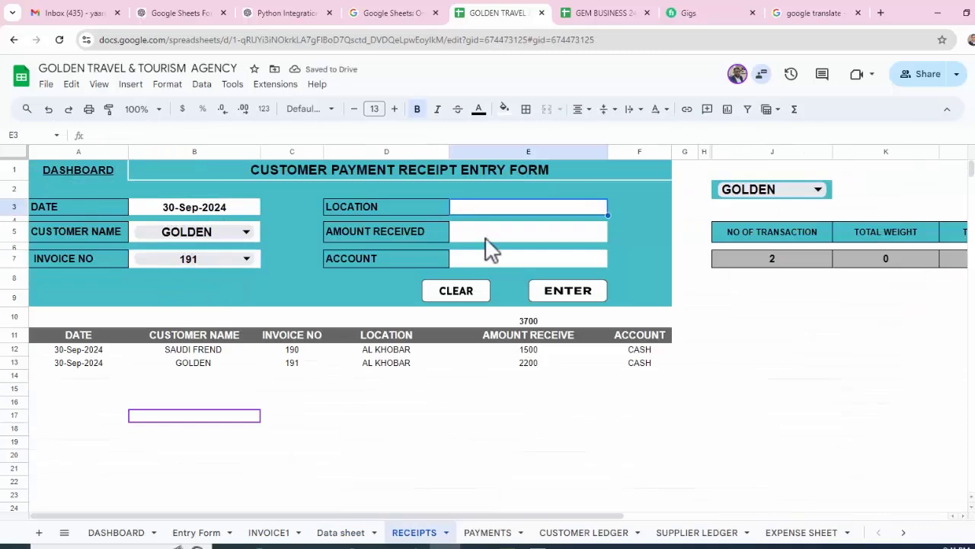
pyautogui.click(488, 233)
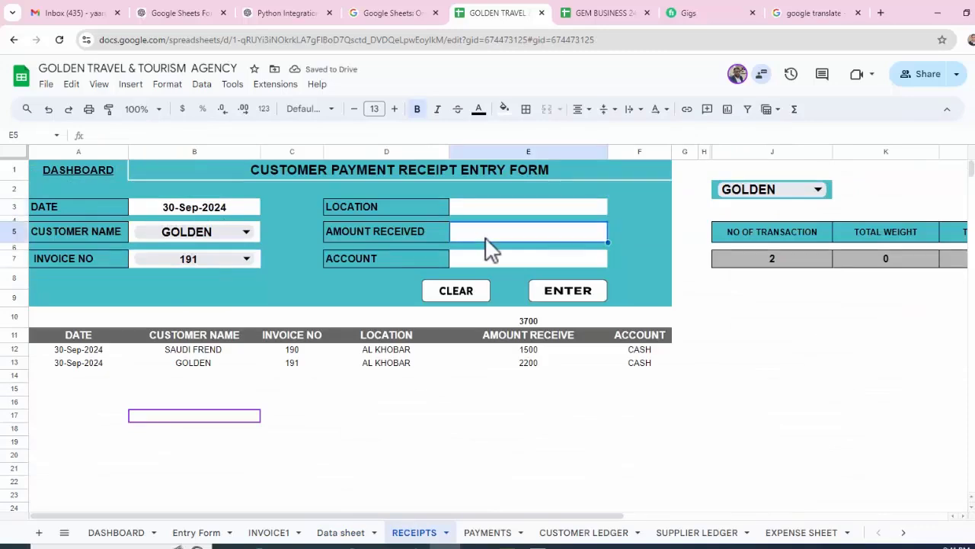
pyautogui.write('1000')
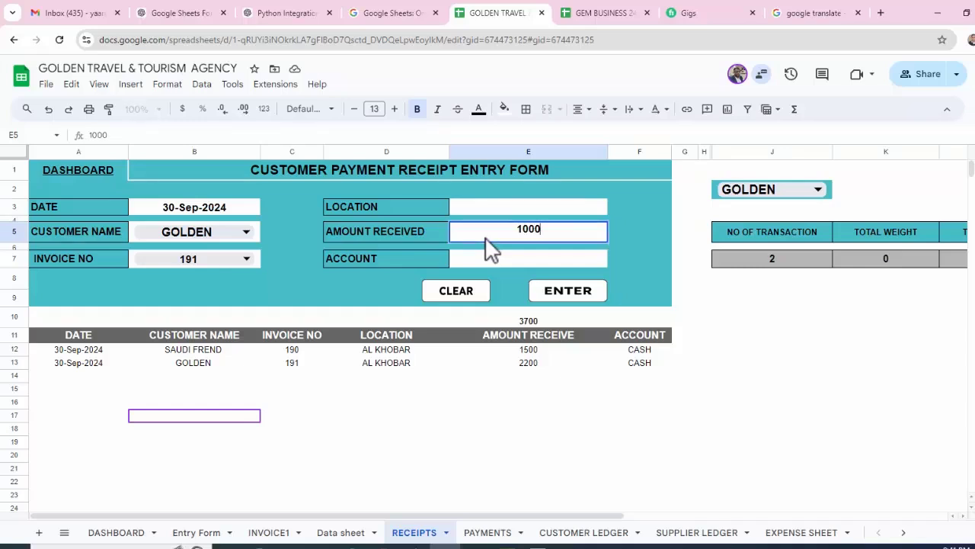
pyautogui.click(506, 260)
pyautogui.write('C')
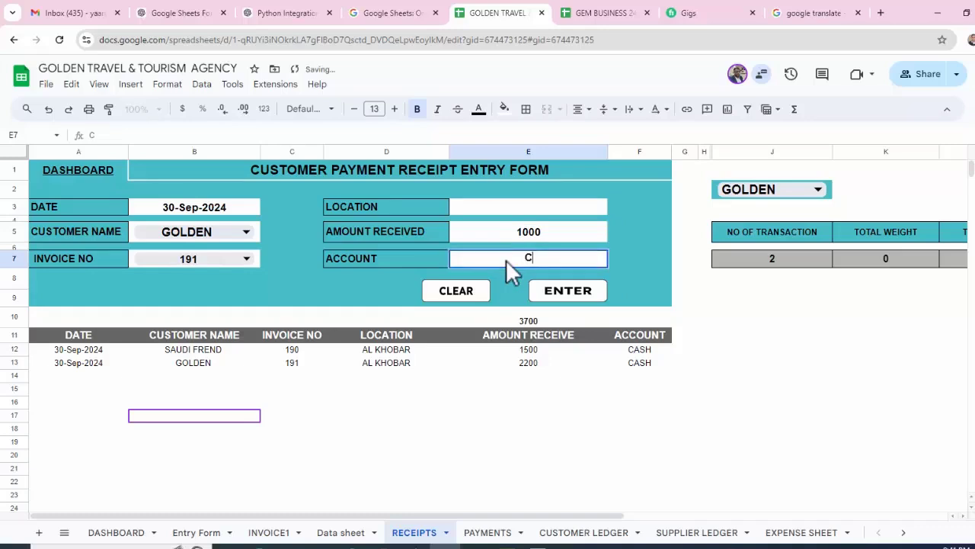
pyautogui.write('ADD')
pyautogui.press('BackSpace')
pyautogui.press('BackSpace')
pyautogui.write('SH')
pyautogui.press('Tab')
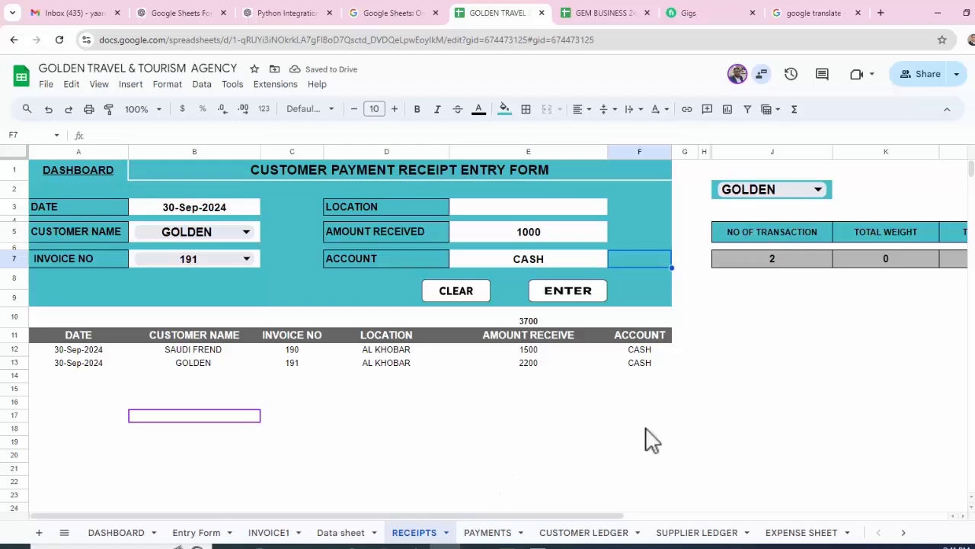
pyautogui.moveTo(550, 516); pyautogui.dragTo(790, 512)
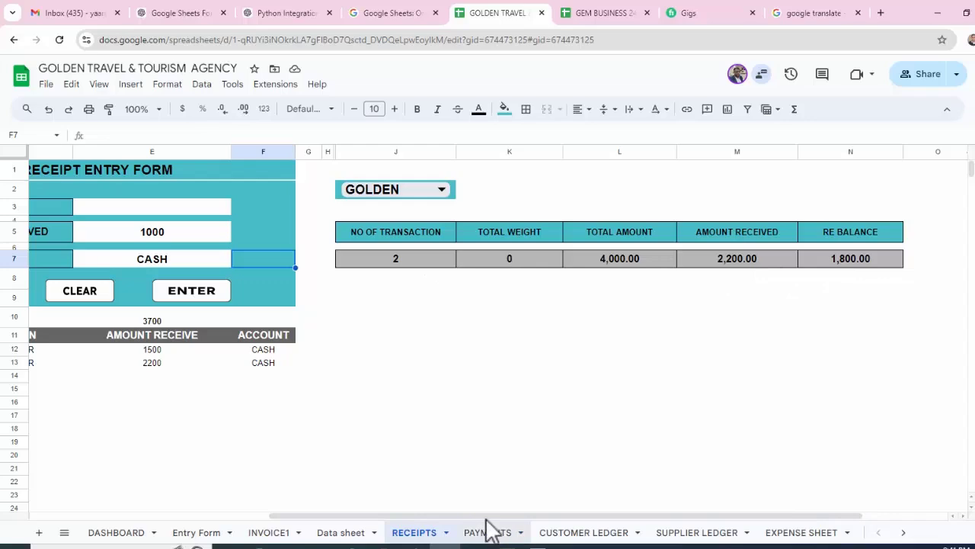
# - Correct the receipt amount to 1500, submit it, and view it in the Customer Ledger
pyautogui.moveTo(492, 516); pyautogui.dragTo(385, 516)
pyautogui.click(339, 236)
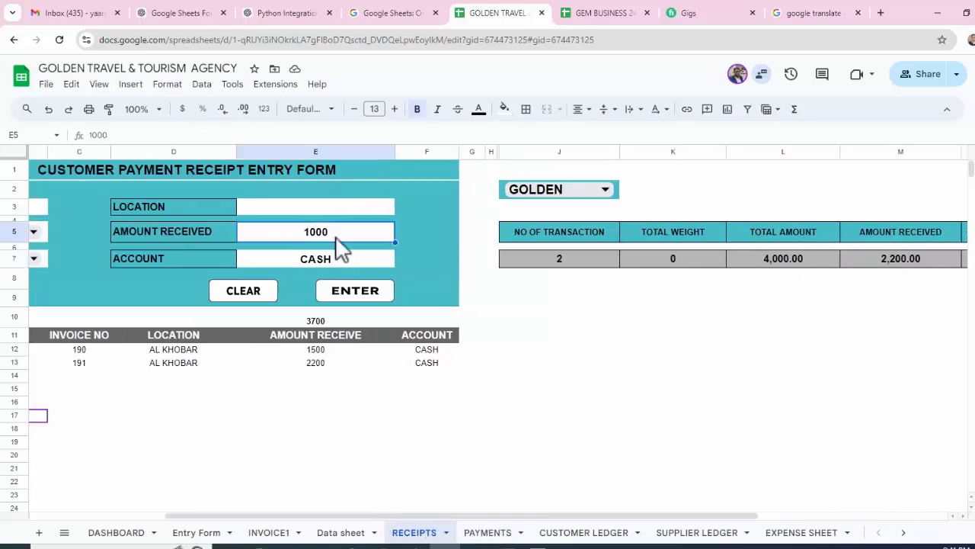
pyautogui.write('15')
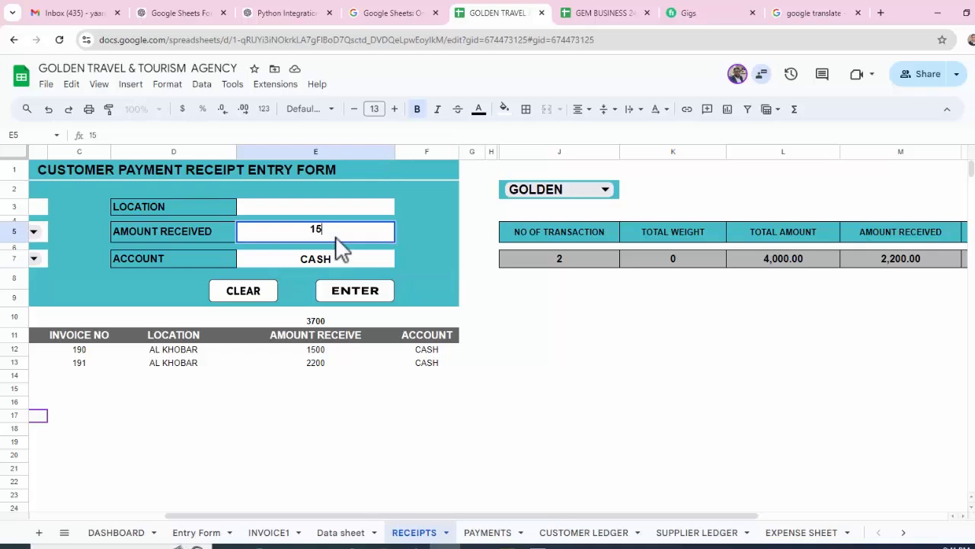
pyautogui.click(418, 264)
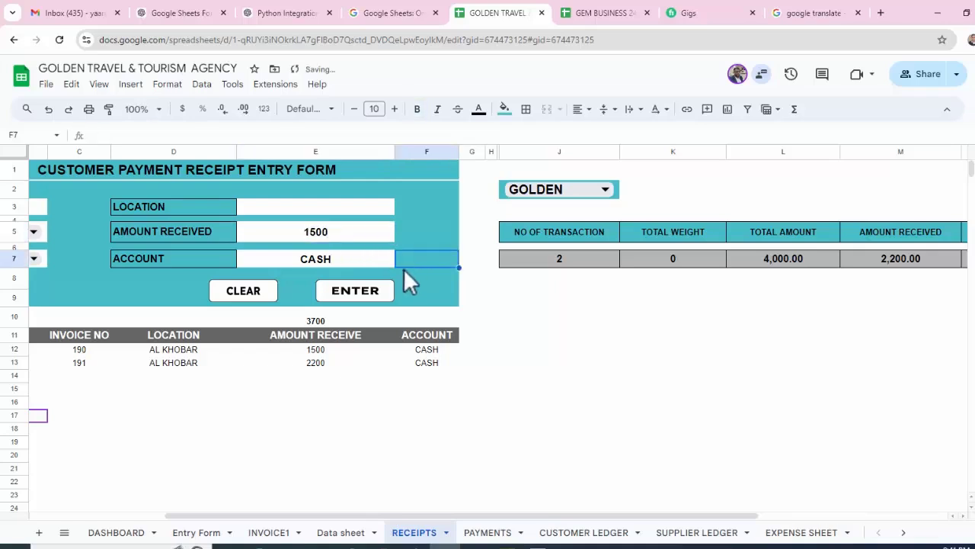
pyautogui.click(378, 297)
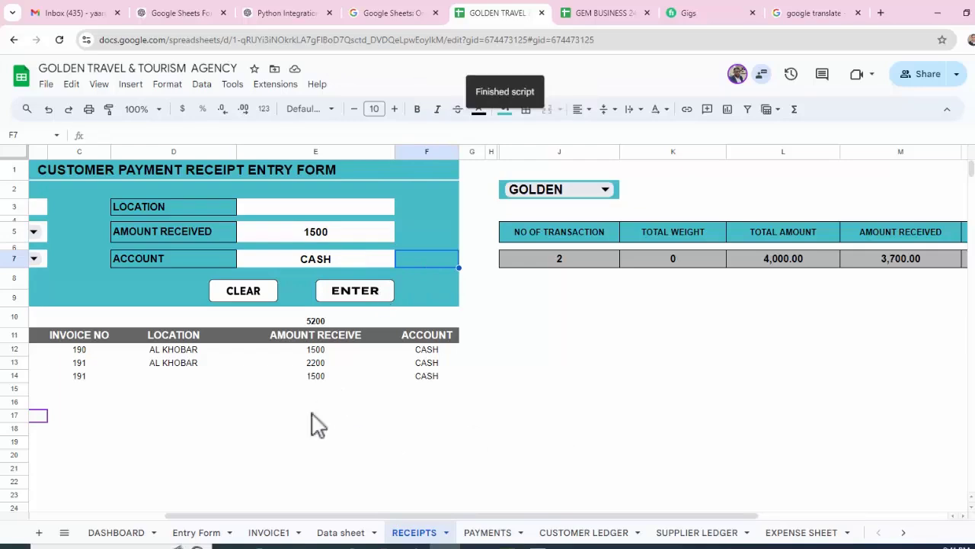
pyautogui.moveTo(340, 513); pyautogui.dragTo(516, 515)
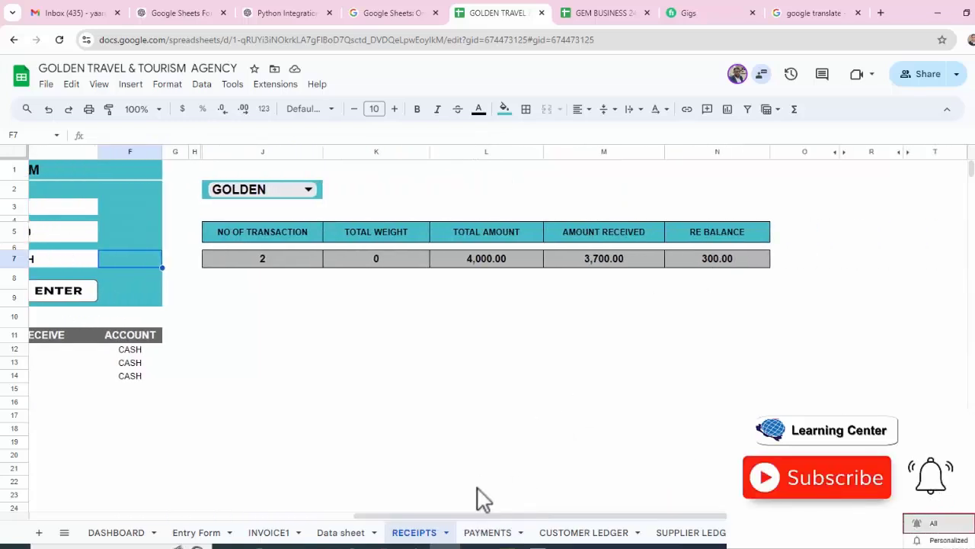
pyautogui.click(575, 532)
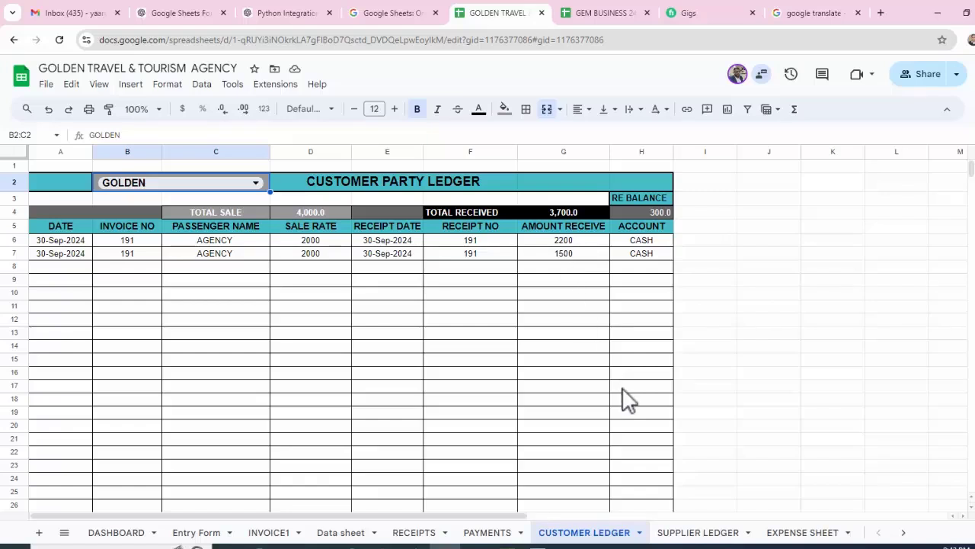
# - Empty the supplier payments form and review AKBAR's 4,400.00 balance of 5,750.00
pyautogui.click(490, 532)
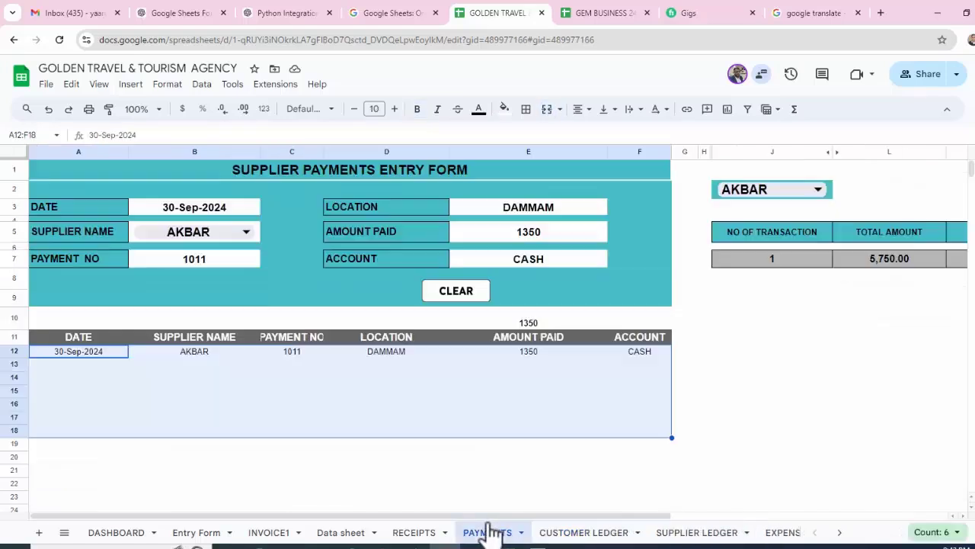
pyautogui.click(455, 298)
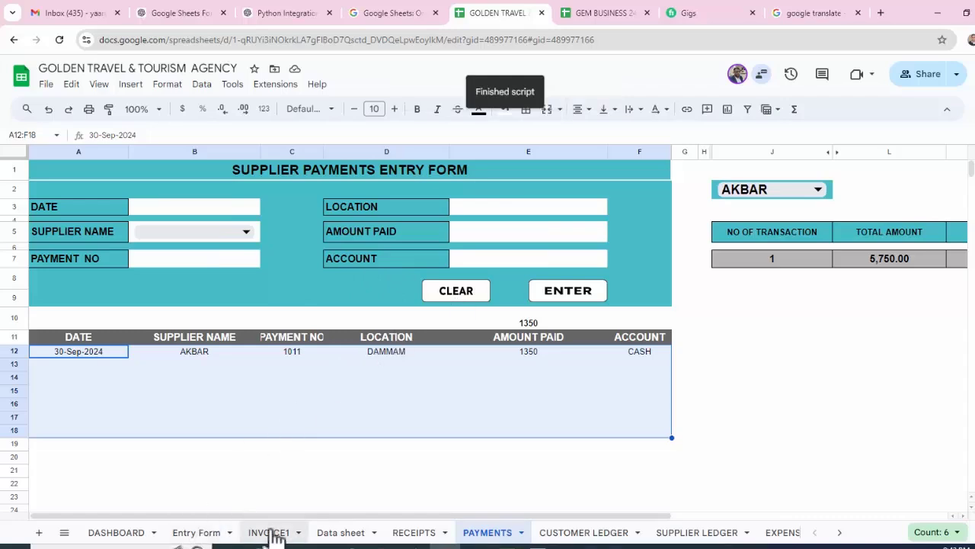
pyautogui.click(341, 532)
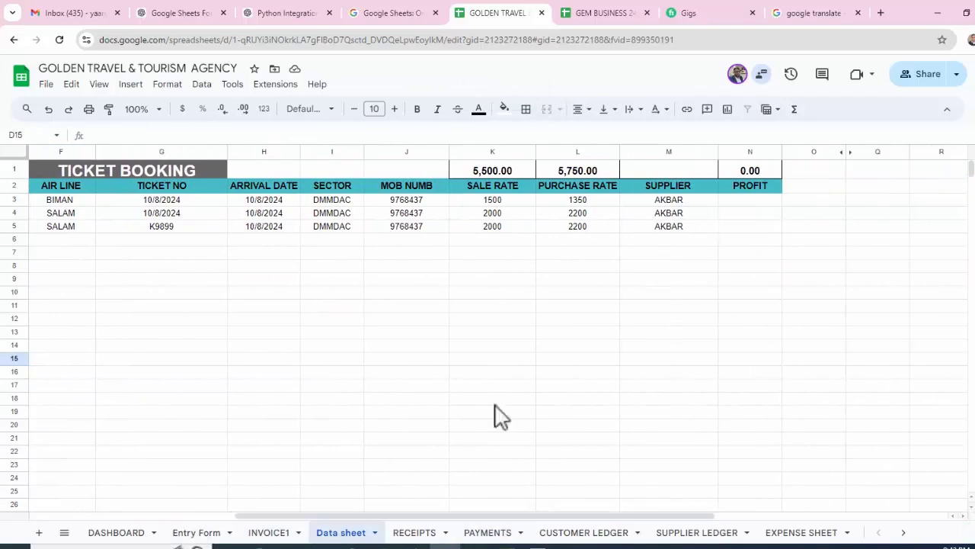
pyautogui.click(499, 534)
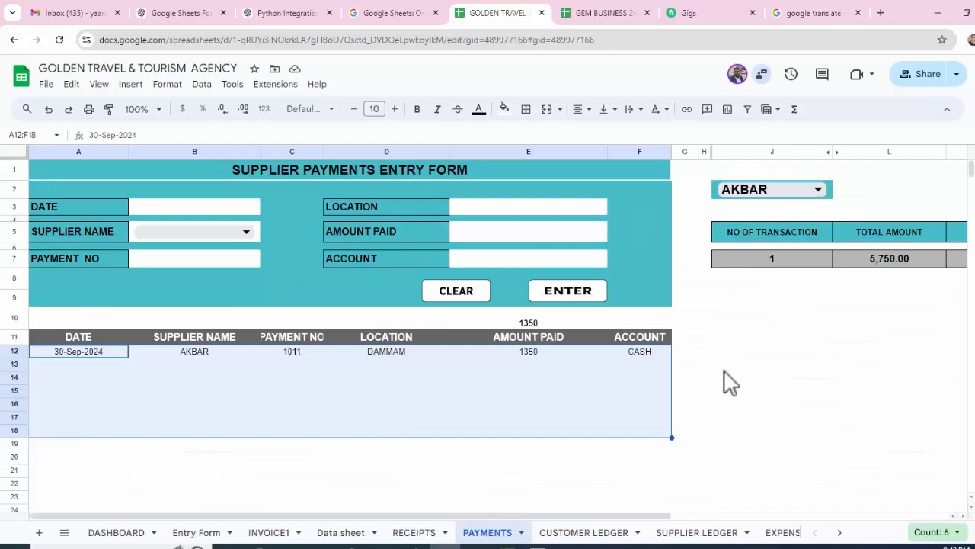
pyautogui.moveTo(512, 516); pyautogui.dragTo(681, 526)
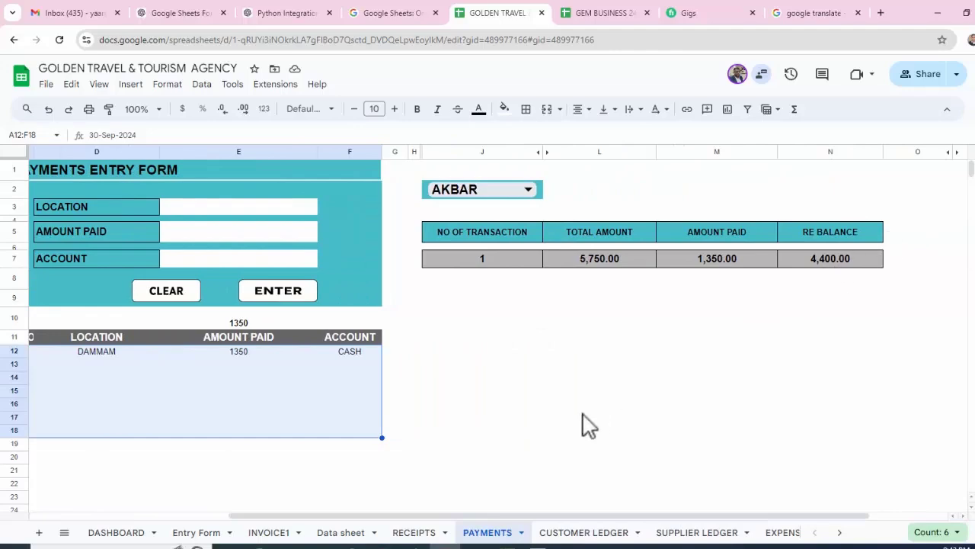
pyautogui.hscroll(-5, 583, 424)
# - Set the payment date to 30-Sep-2024 and the supplier to AKBAR
pyautogui.click(174, 208)
pyautogui.doubleClick(173, 208)
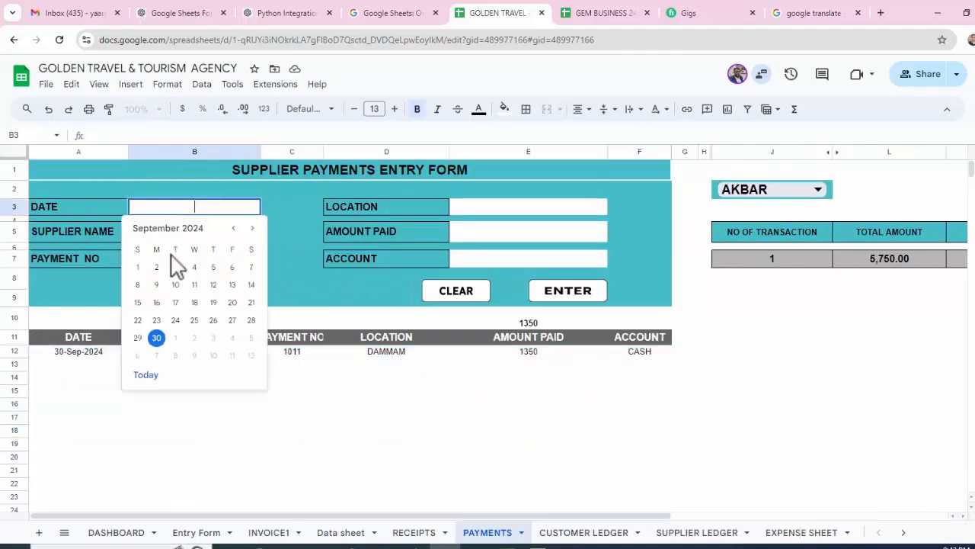
pyautogui.click(156, 337)
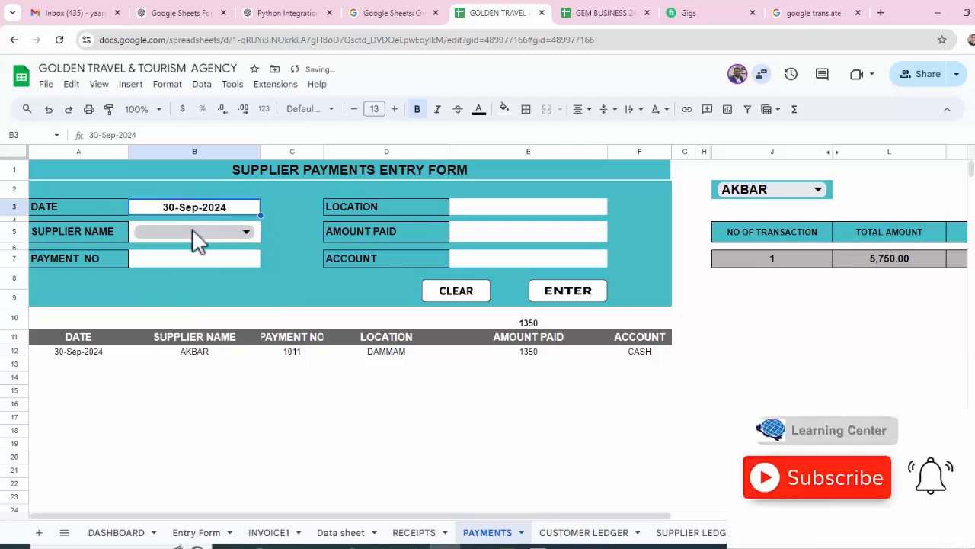
pyautogui.click(192, 229)
pyautogui.click(182, 248)
# - Fill in payment number 88, amount paid 2100 and account CASH
pyautogui.click(192, 259)
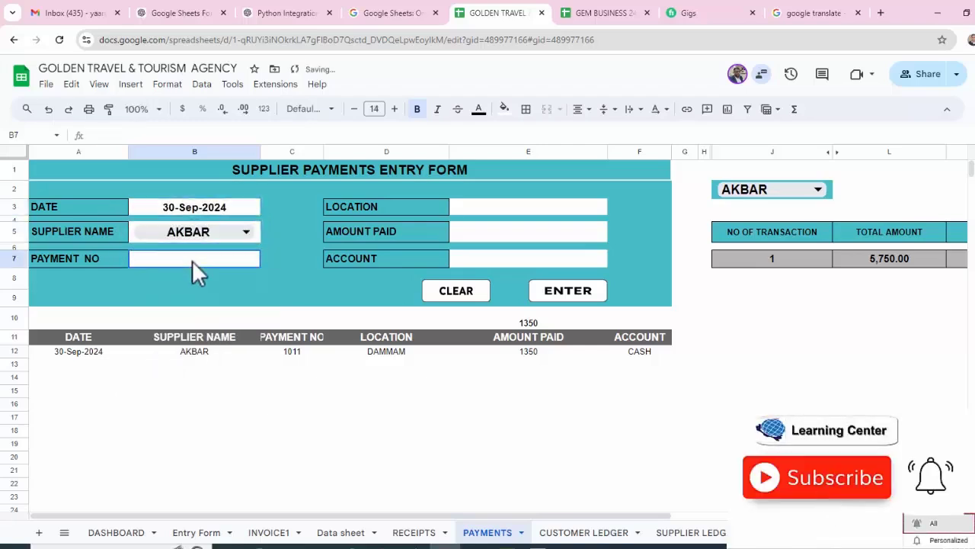
pyautogui.write('88')
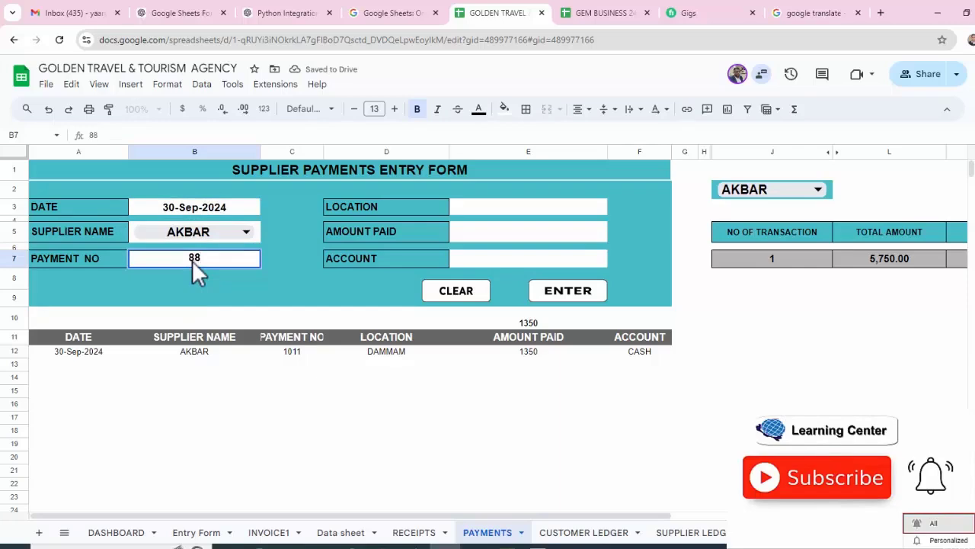
pyautogui.click(481, 212)
pyautogui.click(488, 237)
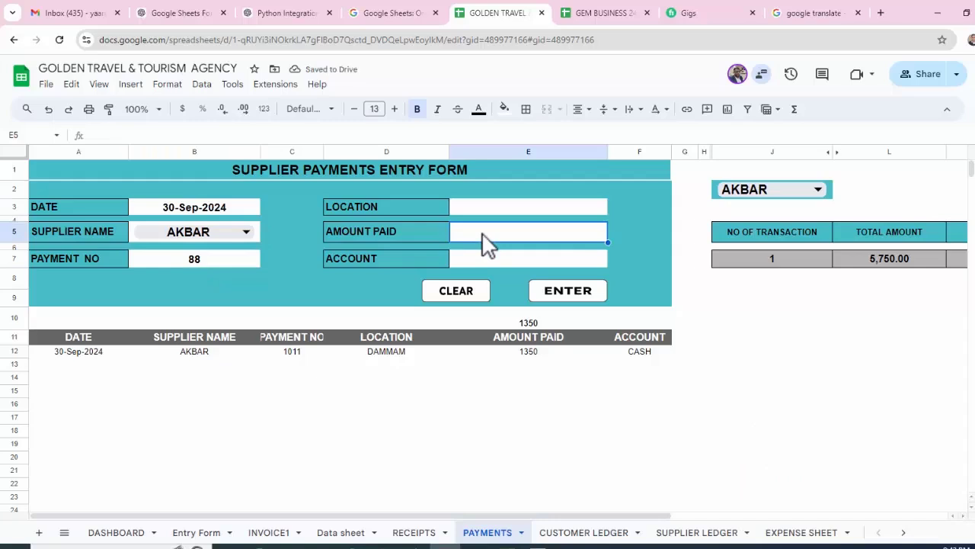
pyautogui.write('21')
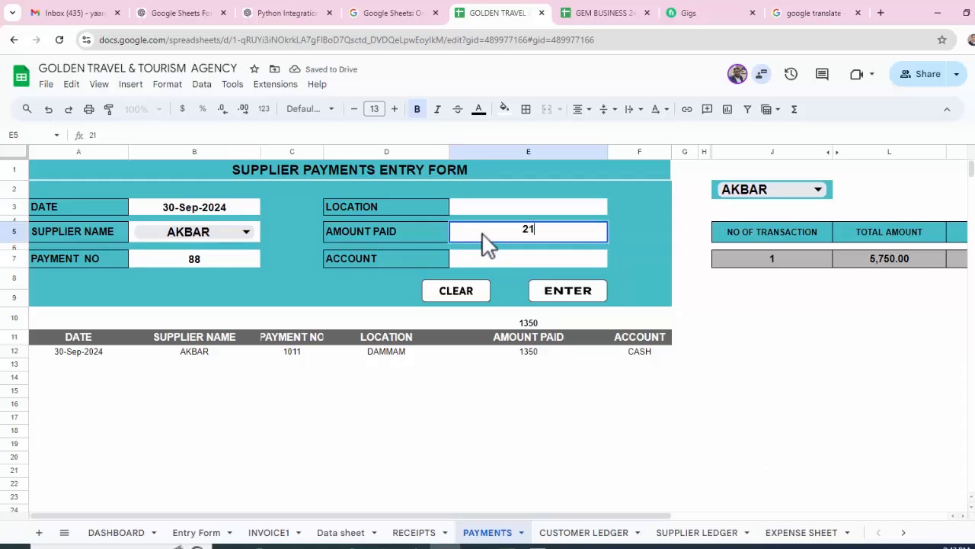
pyautogui.write('00')
pyautogui.click(505, 263)
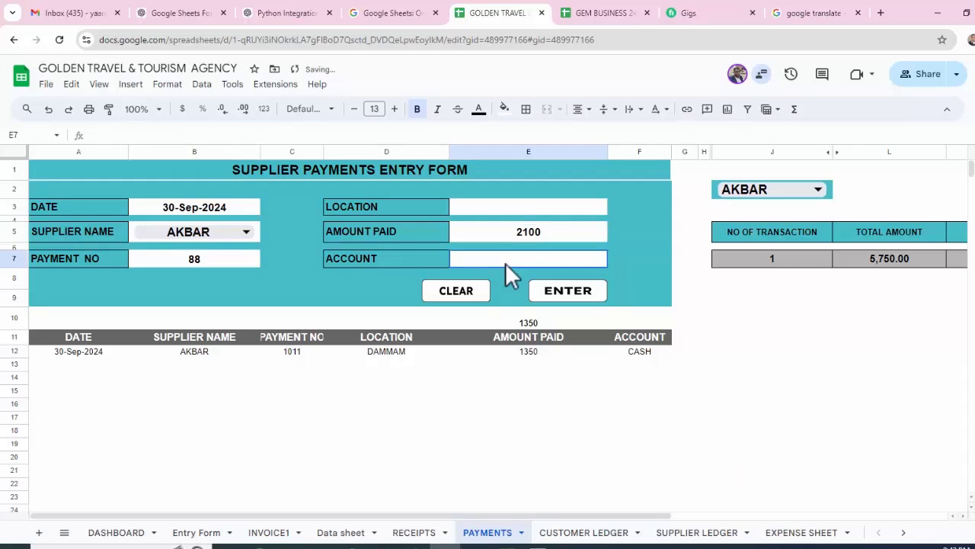
pyautogui.write('CASH')
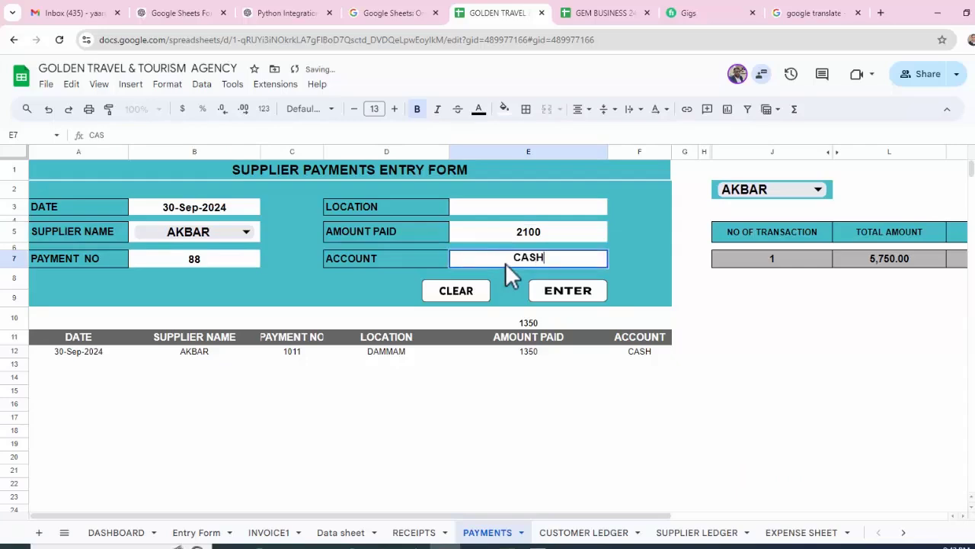
pyautogui.press('Tab')
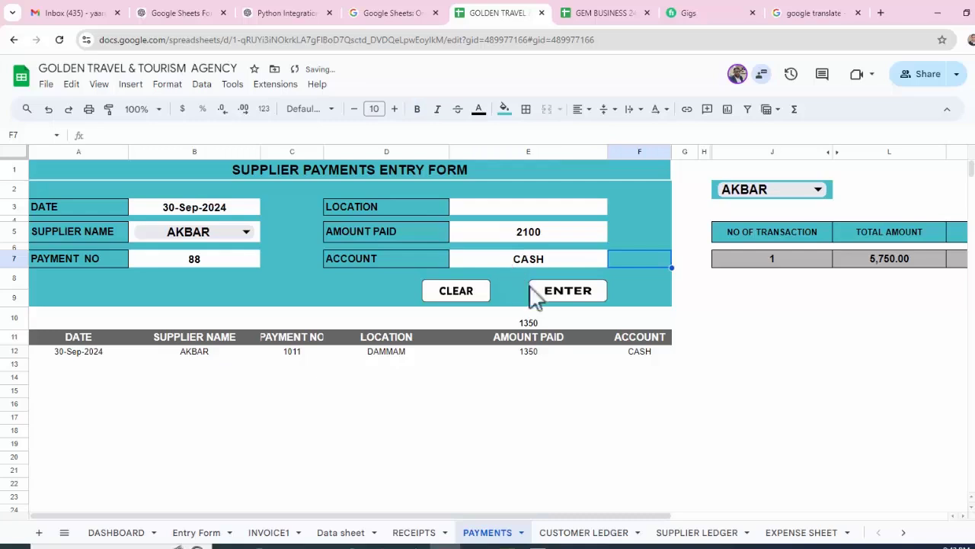
# - Submit AKBAR's 2100 payment and confirm the 3,450 paid and 2,300.00 balance in the Supplier Ledger
pyautogui.click(550, 298)
pyautogui.click(673, 515)
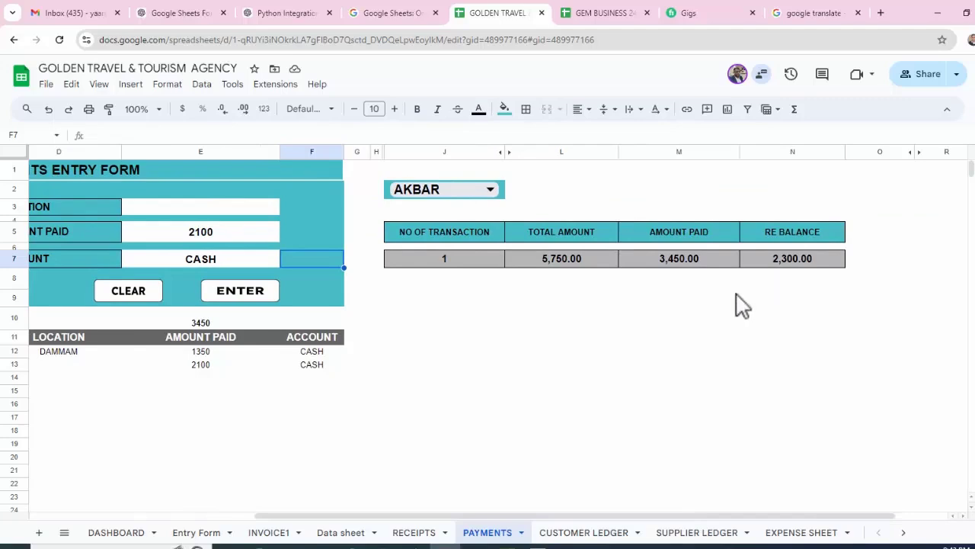
pyautogui.click(669, 530)
pyautogui.click(242, 195)
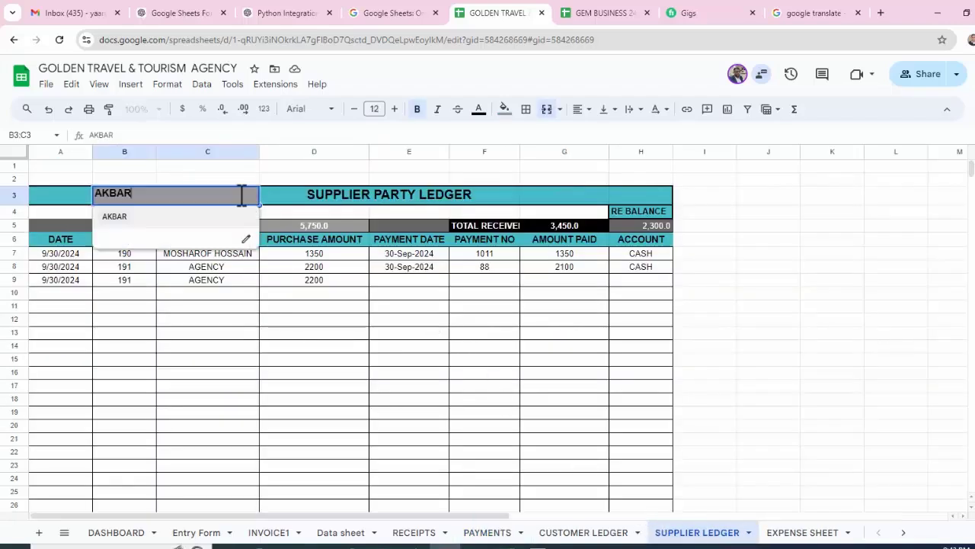
pyautogui.click(701, 320)
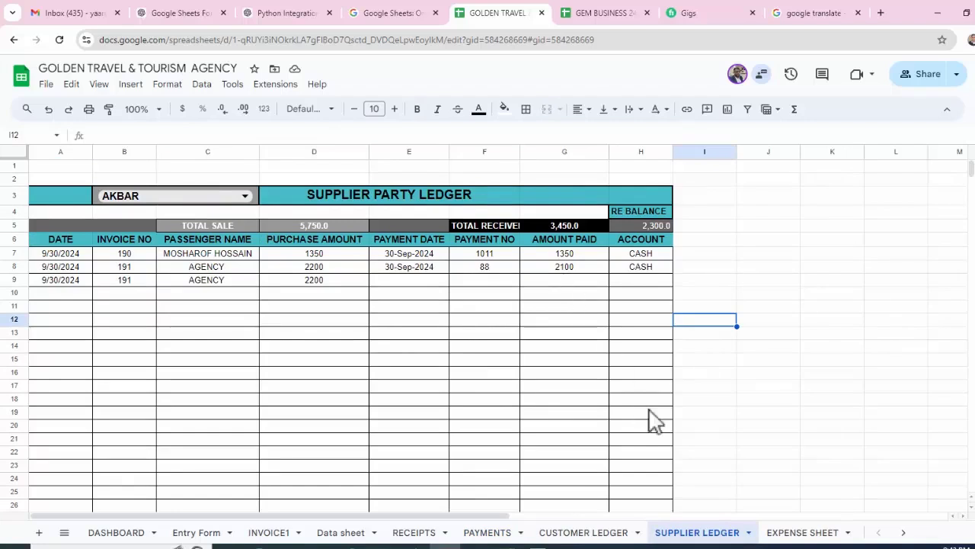
pyautogui.click(589, 533)
# - Enter a 30-Sep-2024 FUEL EXPENSE of type VEHICLE & DRIVER on the Expense Sheet
pyautogui.click(800, 532)
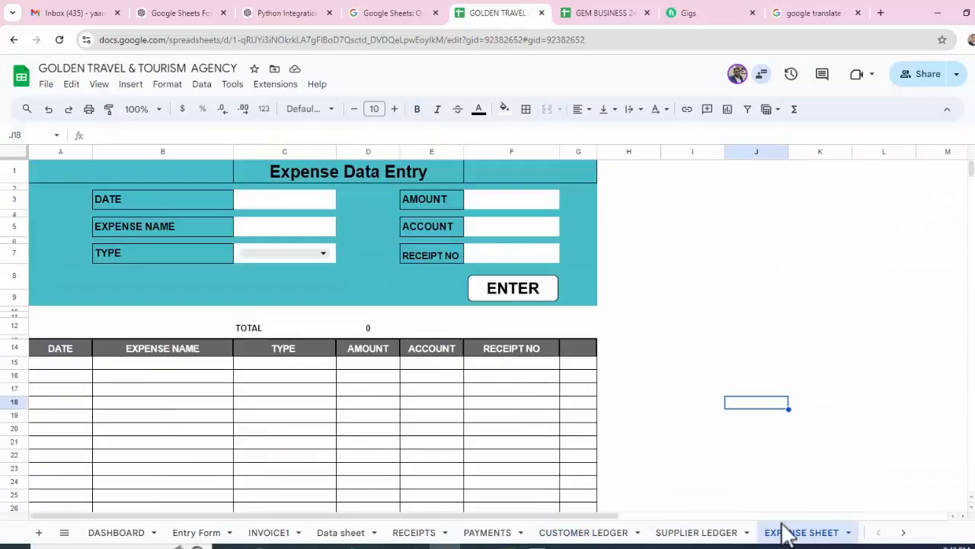
pyautogui.click(280, 202)
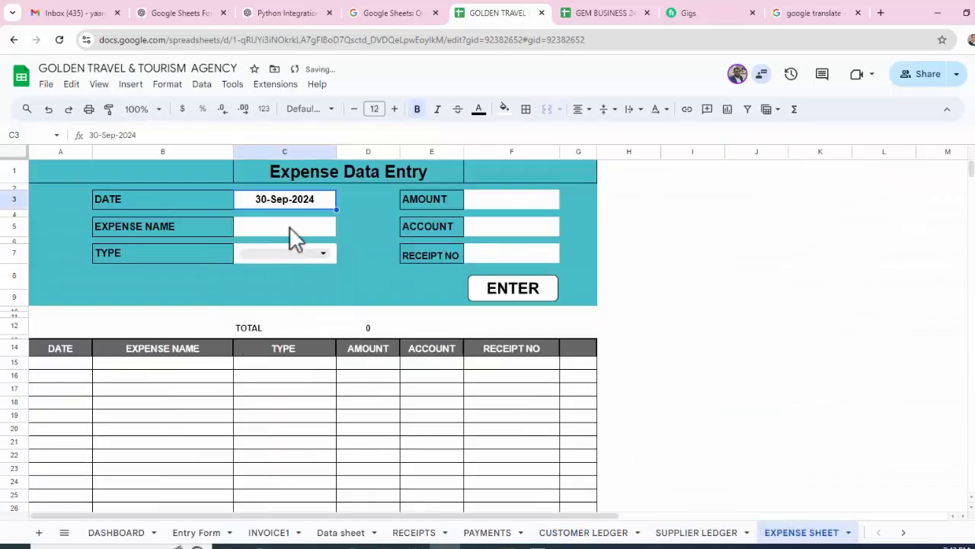
pyautogui.doubleClick(290, 227)
pyautogui.write('FUE')
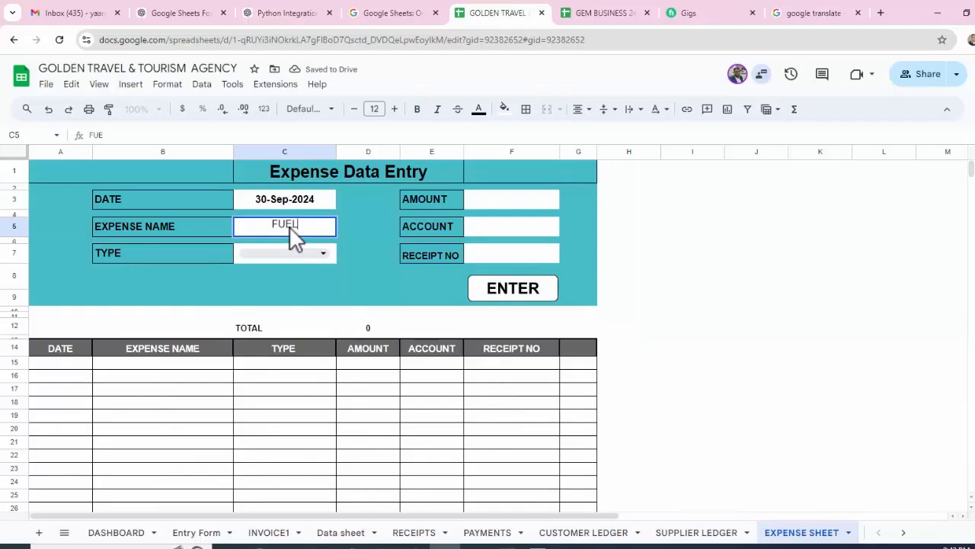
pyautogui.write('L ')
pyautogui.write('EXPENSE')
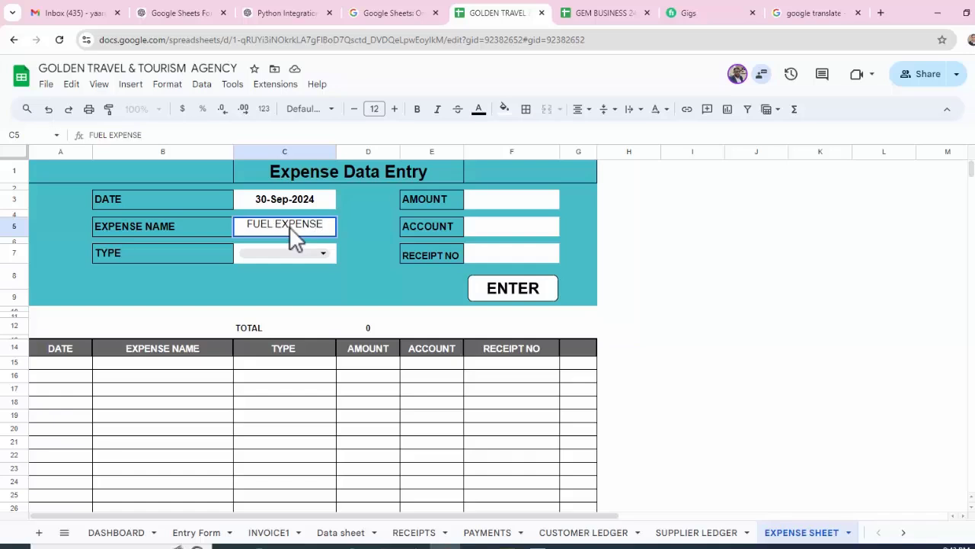
pyautogui.click(303, 252)
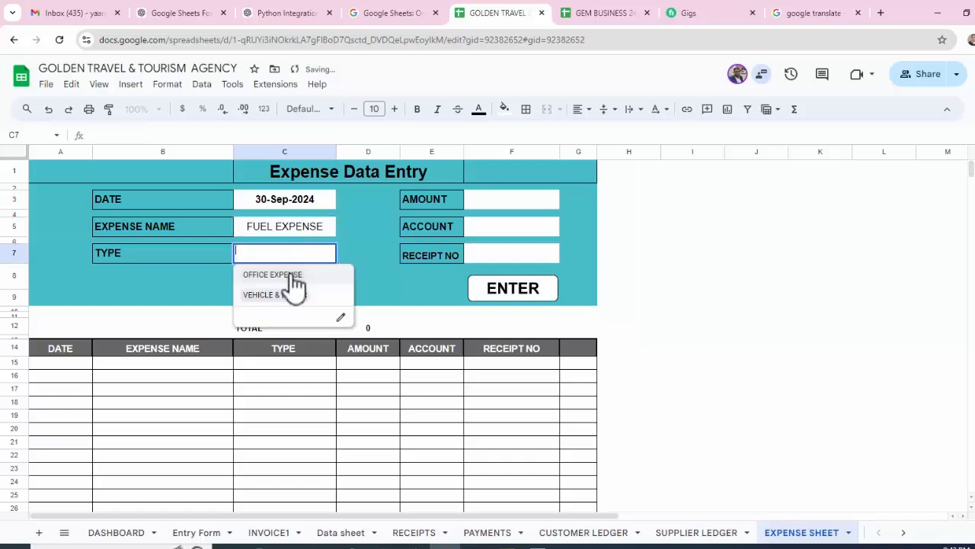
pyautogui.click(273, 274)
pyautogui.click(326, 250)
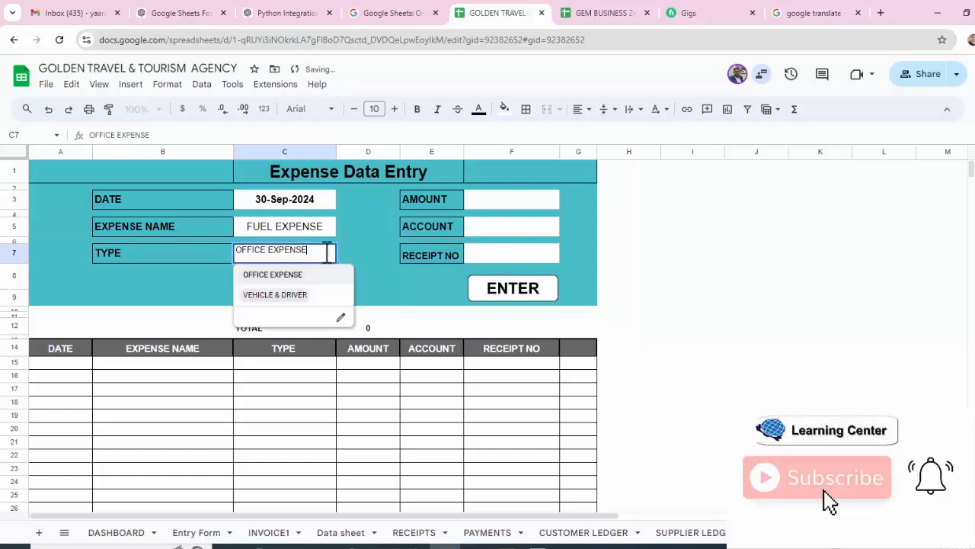
pyautogui.click(315, 296)
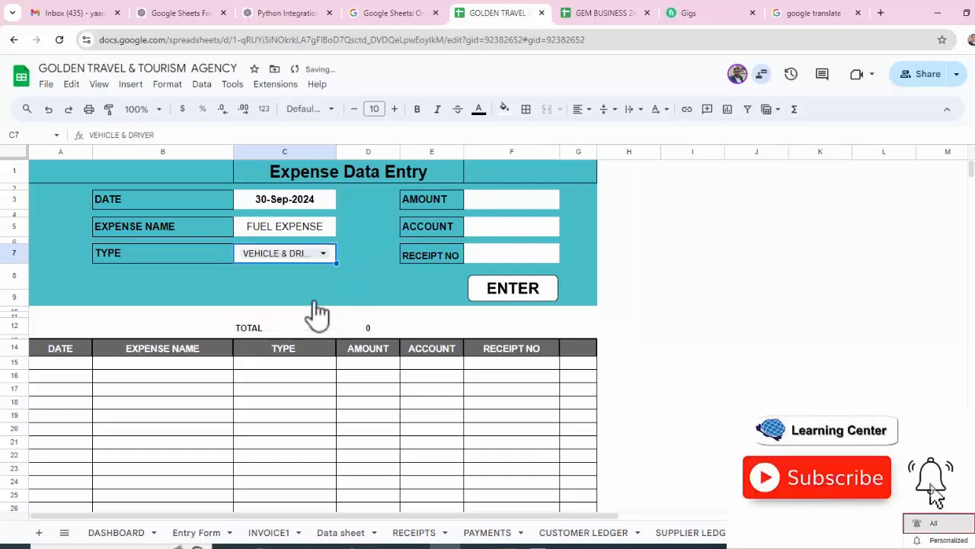
# - Add amount 600, account CASH and receipt 77, then record the expense
pyautogui.click(499, 207)
pyautogui.write('600')
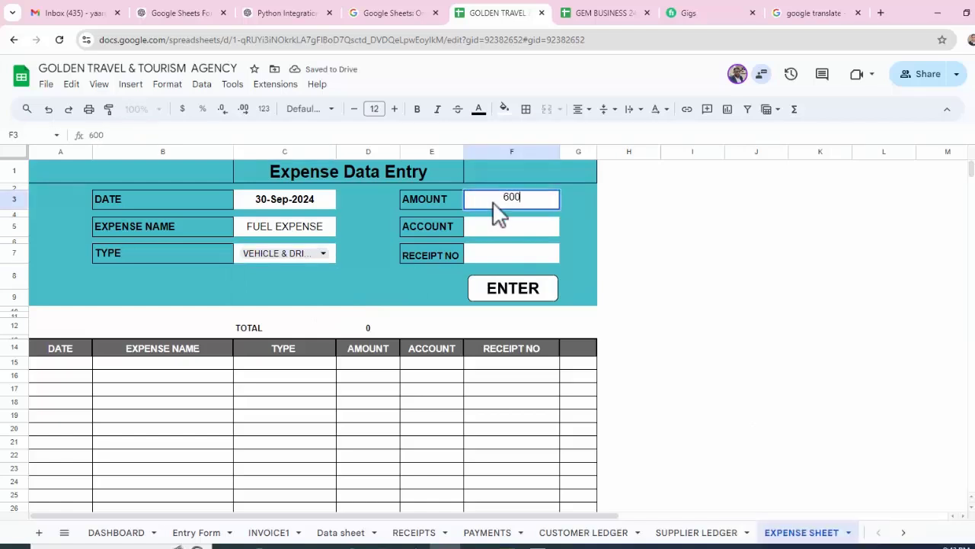
pyautogui.click(499, 226)
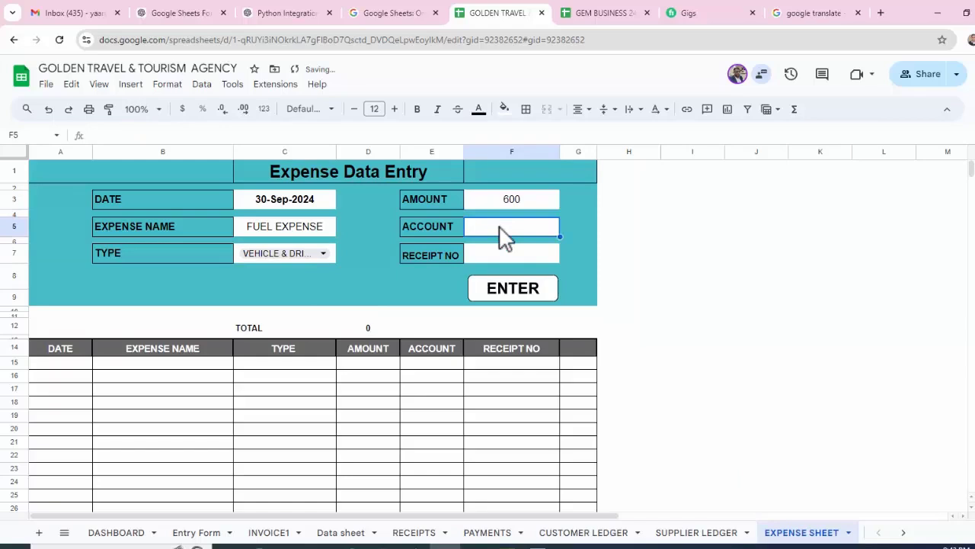
pyautogui.write('CASH')
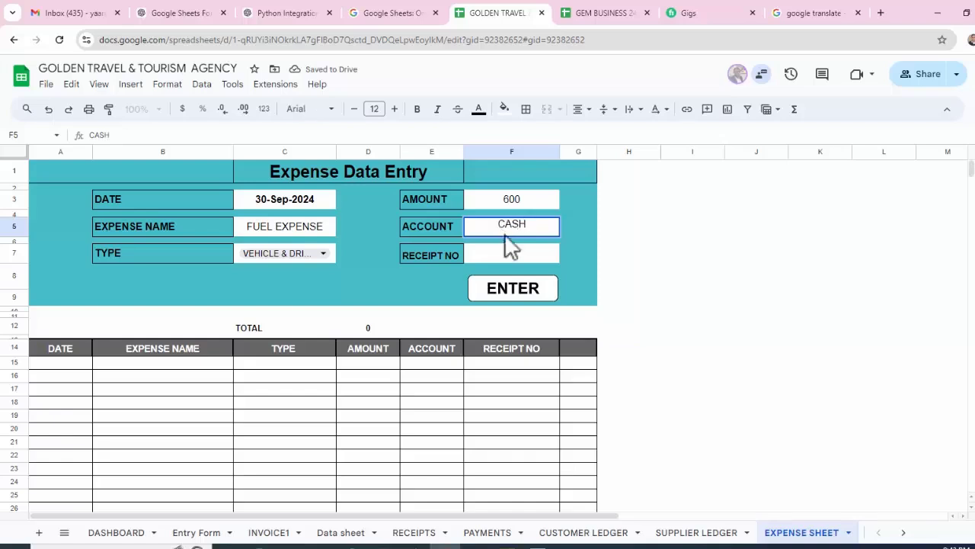
pyautogui.click(520, 253)
pyautogui.write('77')
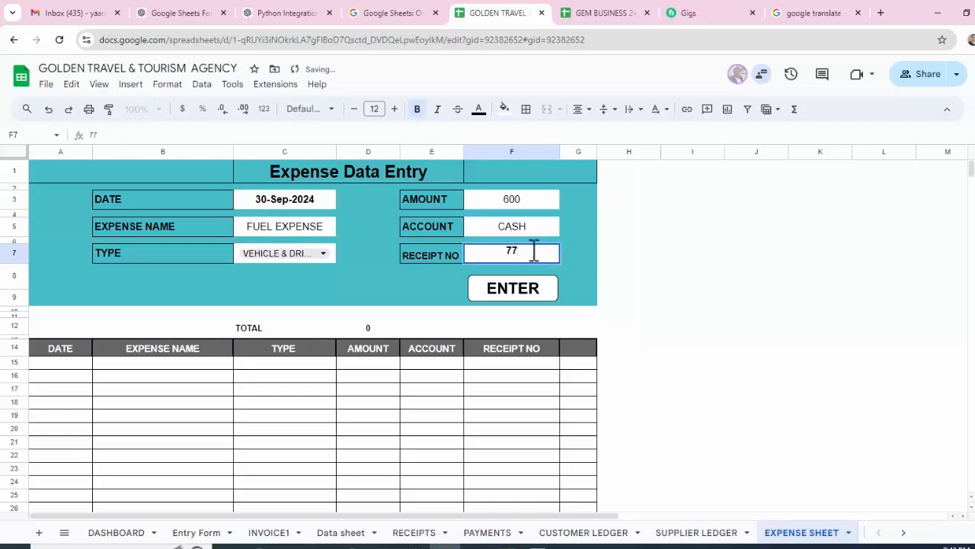
pyautogui.click(566, 254)
pyautogui.click(524, 299)
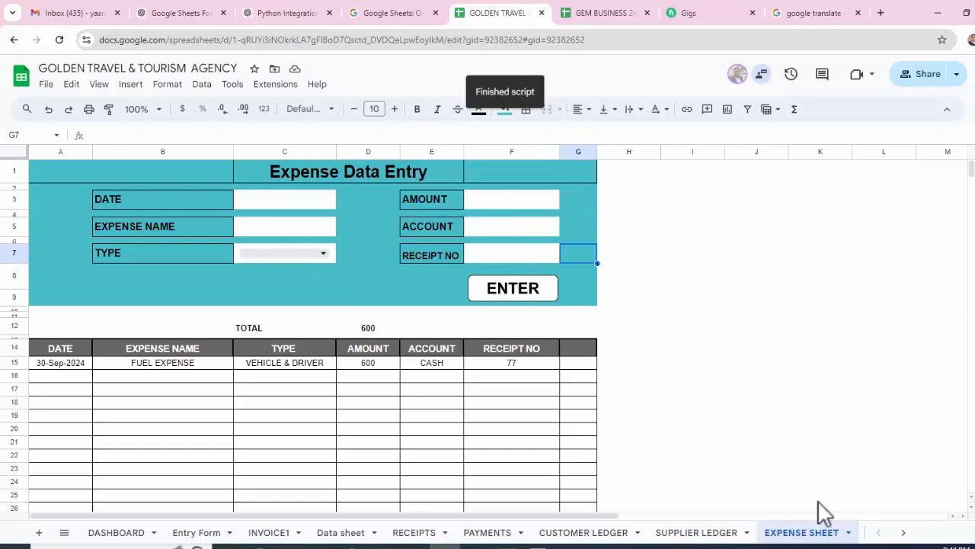
pyautogui.click(903, 533)
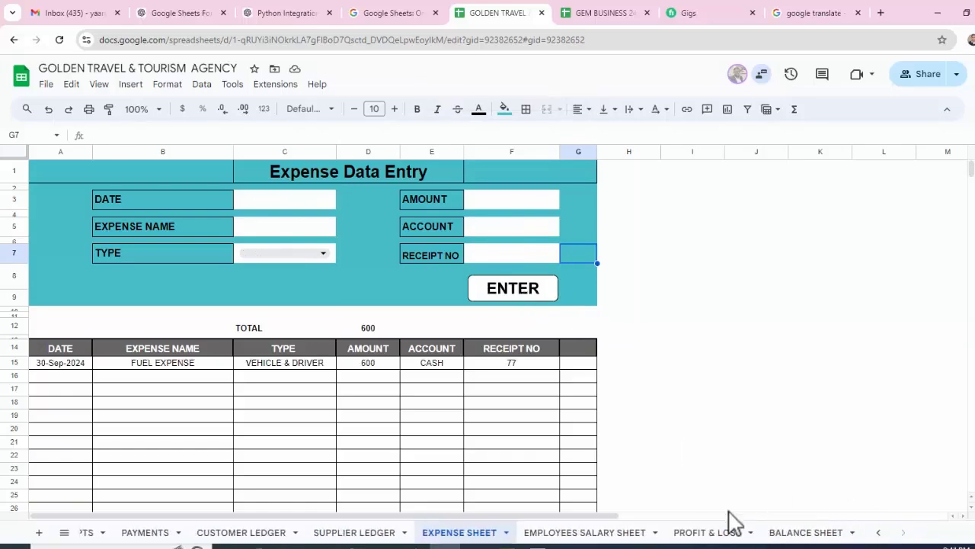
# - On the Employees Salary Sheet, set date 30-Sep-2024, choose the employee, and enter designation GG
pyautogui.click(573, 533)
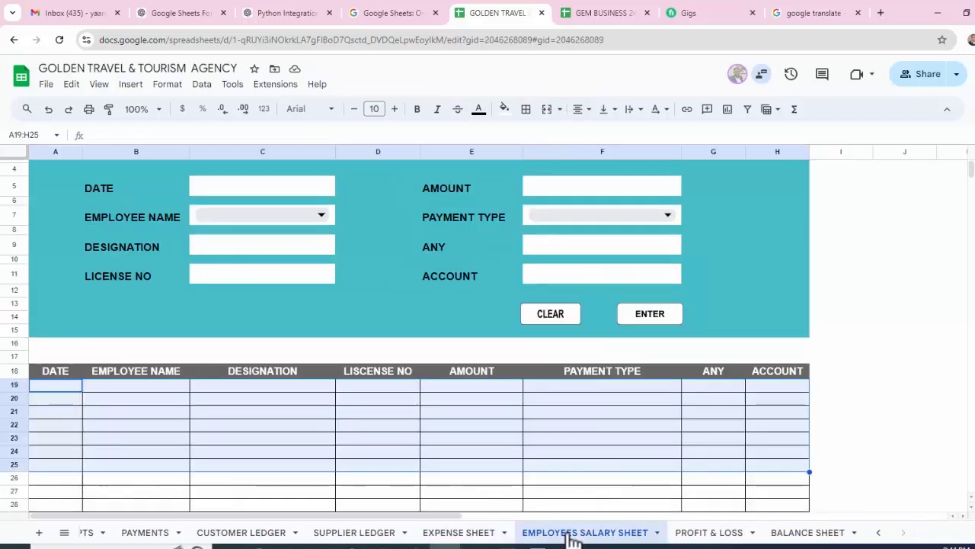
pyautogui.doubleClick(275, 184)
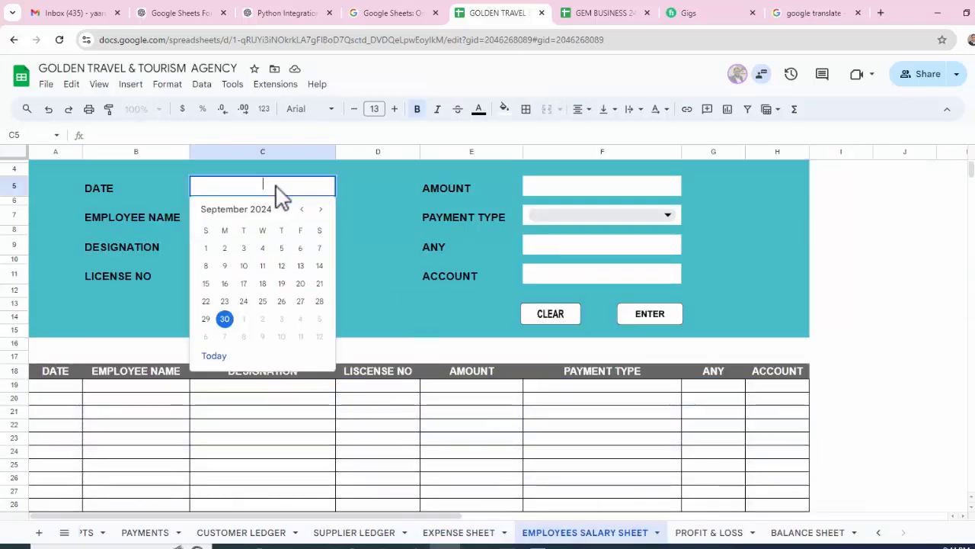
pyautogui.click(227, 318)
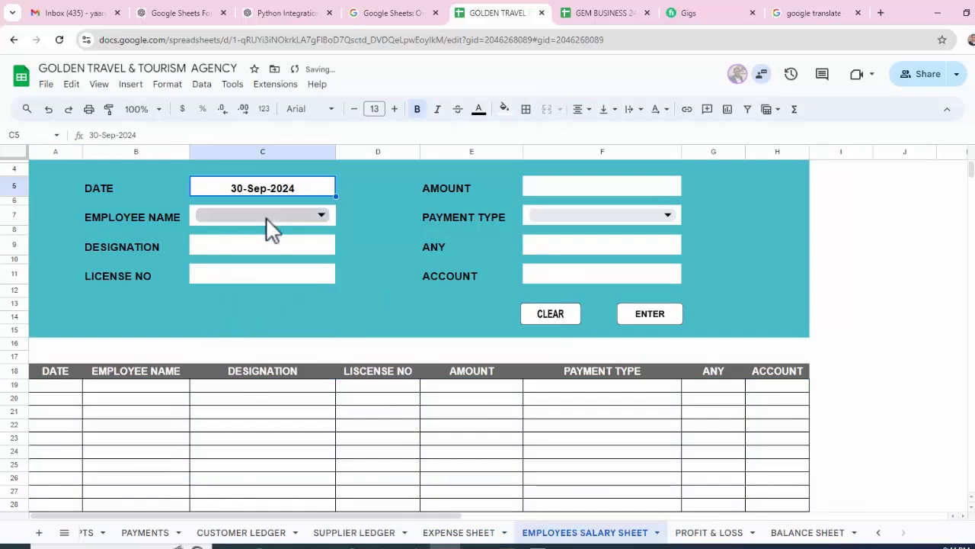
pyautogui.click(266, 217)
pyautogui.click(222, 240)
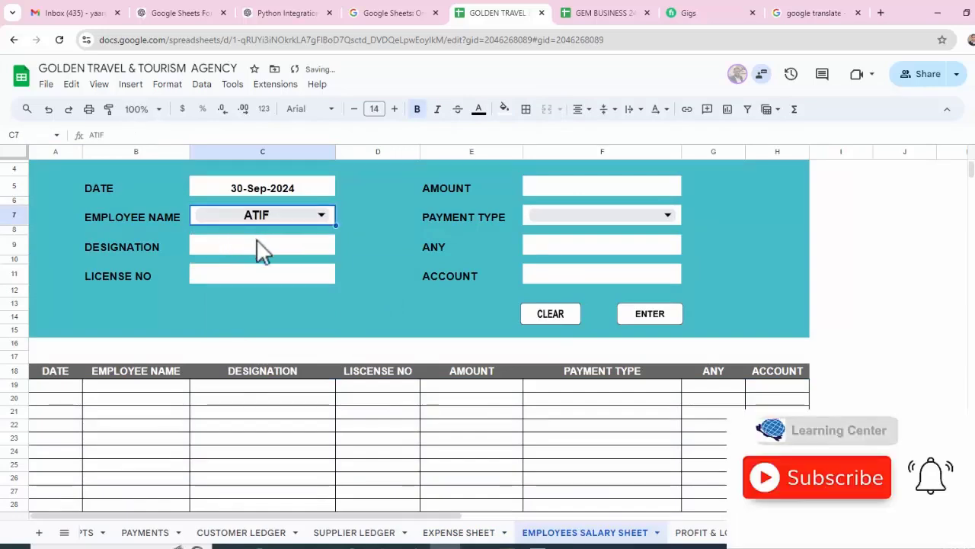
pyautogui.click(257, 247)
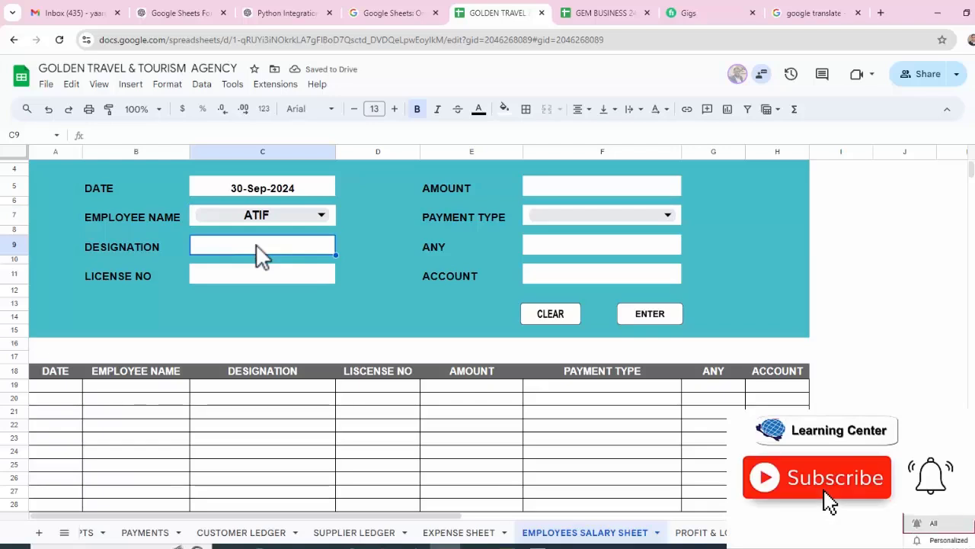
pyautogui.write('GG')
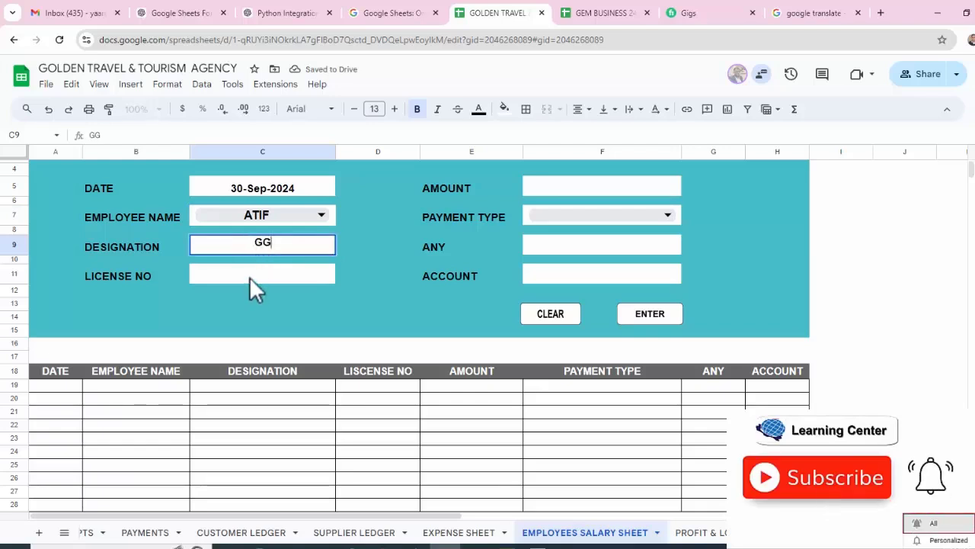
# - Enter amount 1200, payment type SALARY and account BANK, then submit the salary payment
pyautogui.click(551, 188)
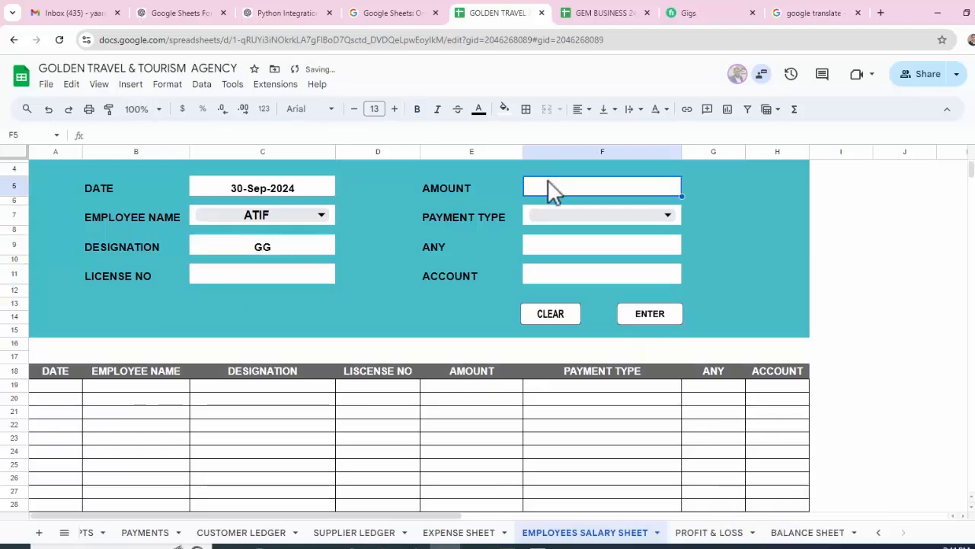
pyautogui.write('1200')
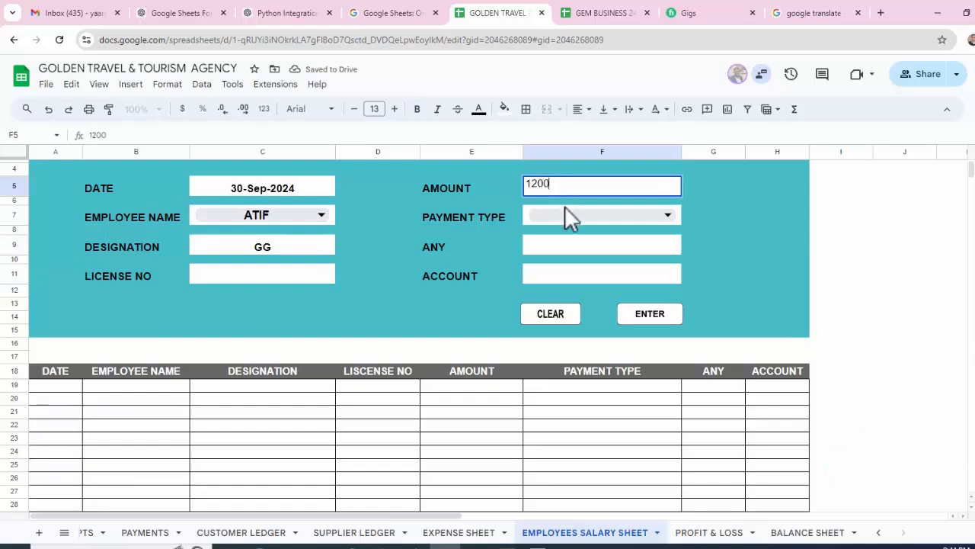
pyautogui.click(565, 211)
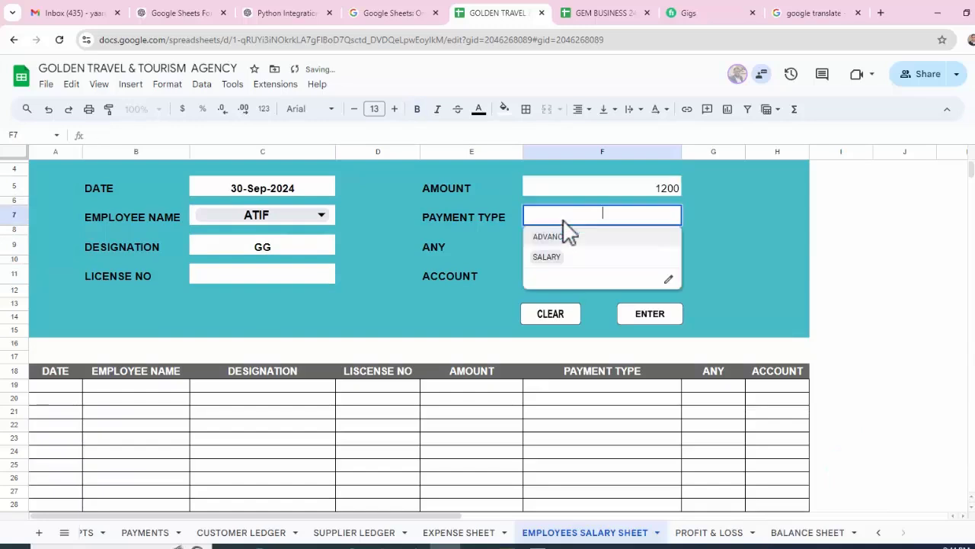
pyautogui.click(547, 258)
pyautogui.click(551, 279)
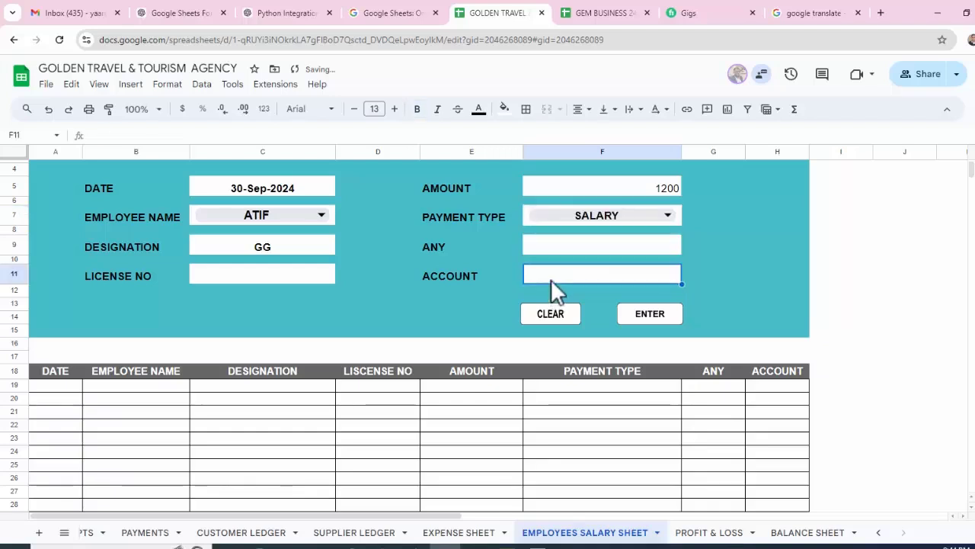
pyautogui.write('BANK')
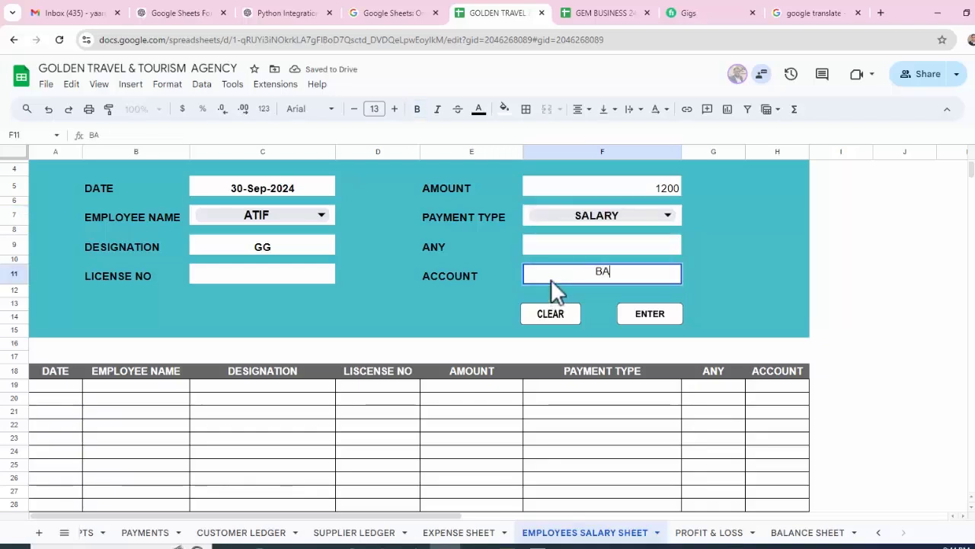
pyautogui.click(739, 268)
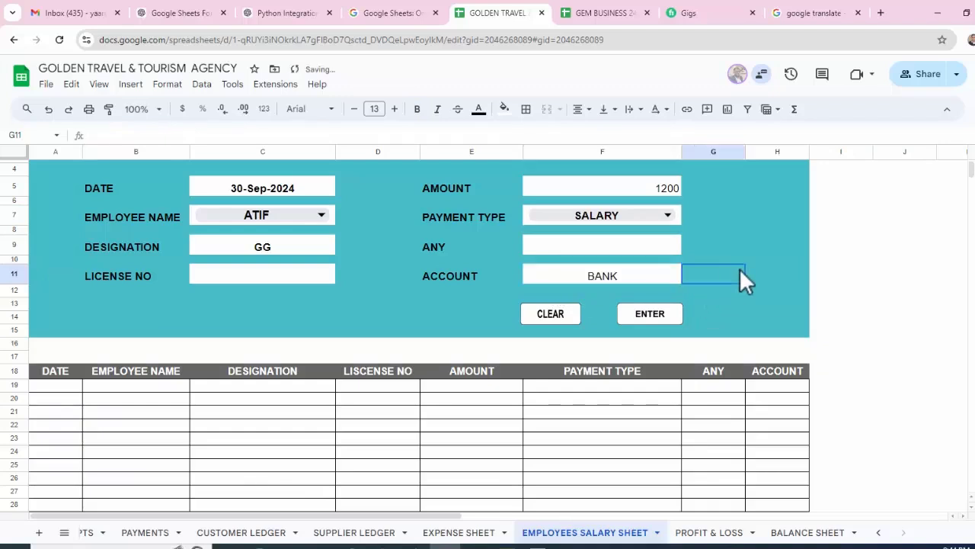
pyautogui.click(651, 315)
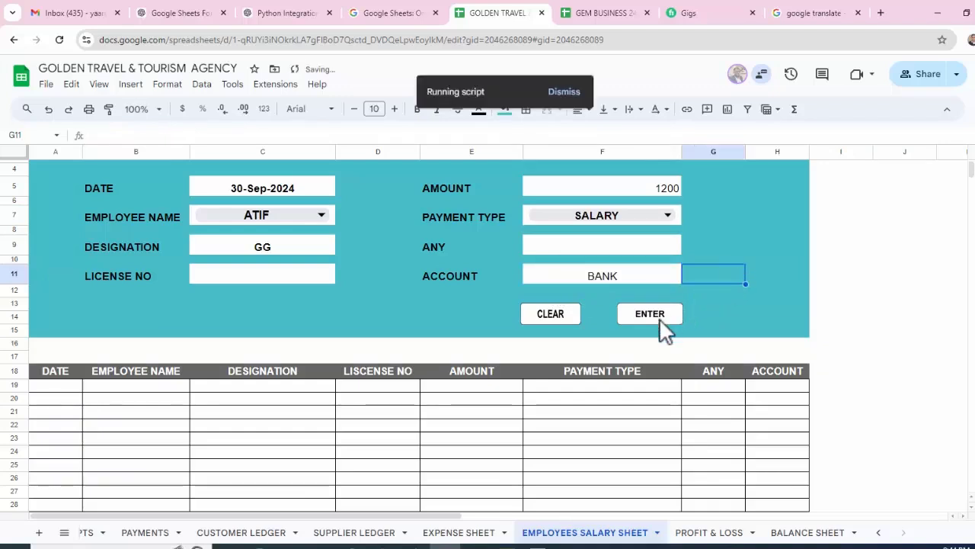
# - Review the Profit & Loss and Receipts sheets, then return to the dashboard showing -850.00 profit
pyautogui.click(716, 532)
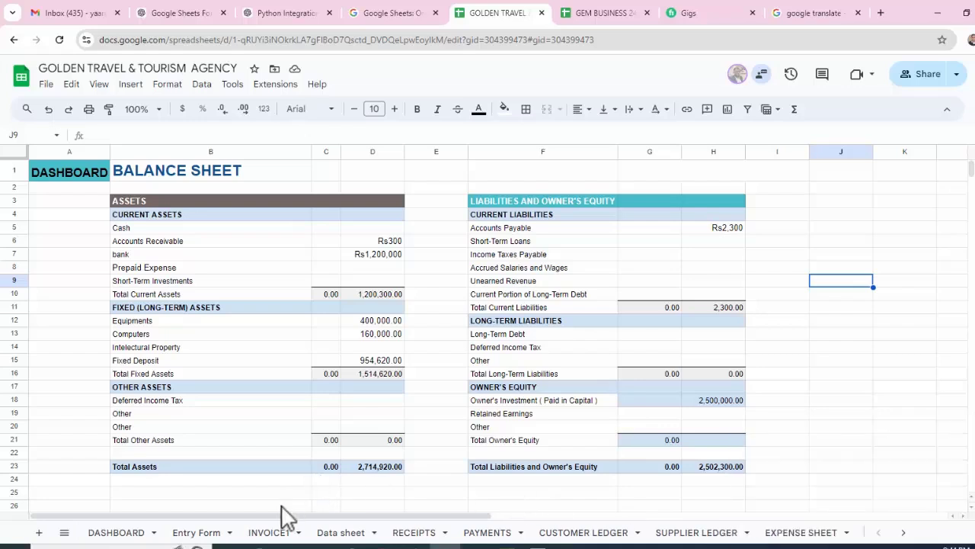
pyautogui.click(414, 532)
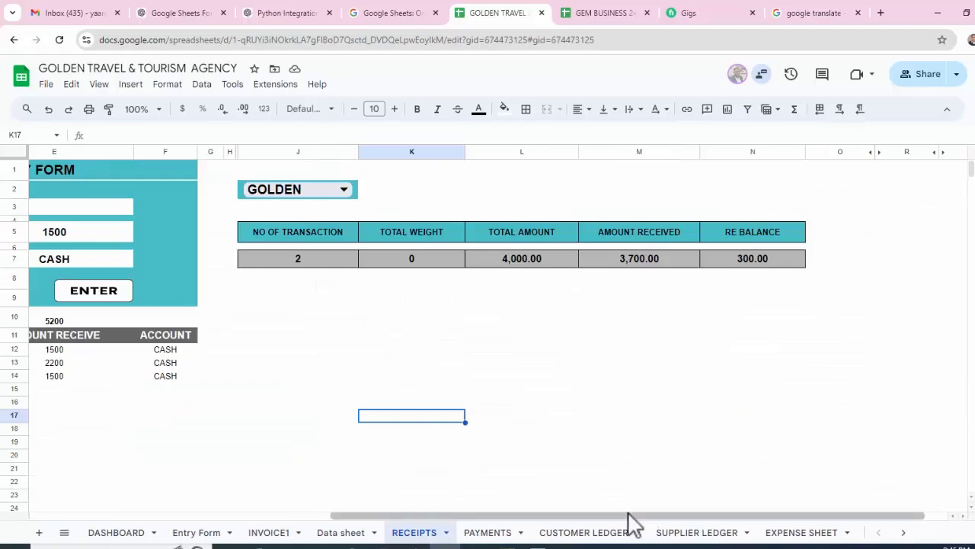
pyautogui.moveTo(632, 516); pyautogui.dragTo(331, 516)
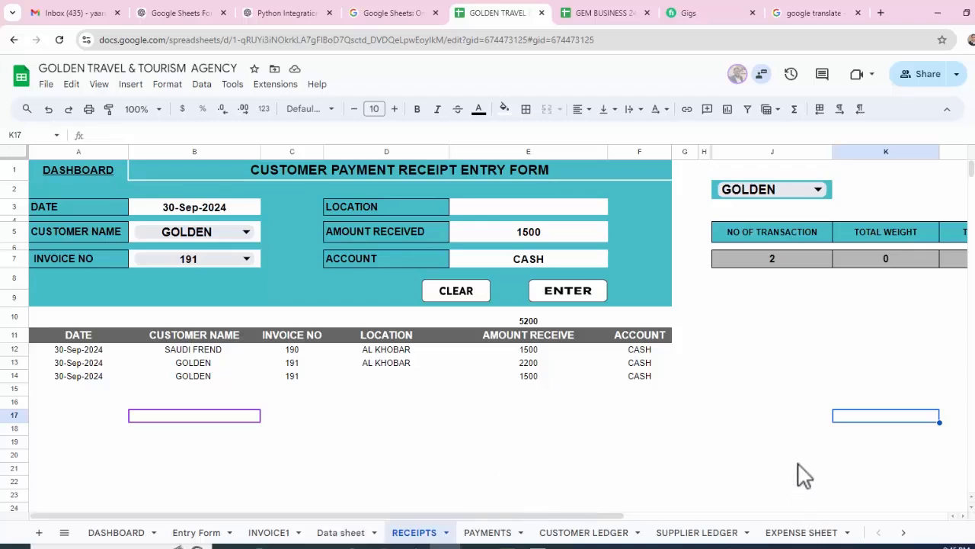
pyautogui.click(119, 532)
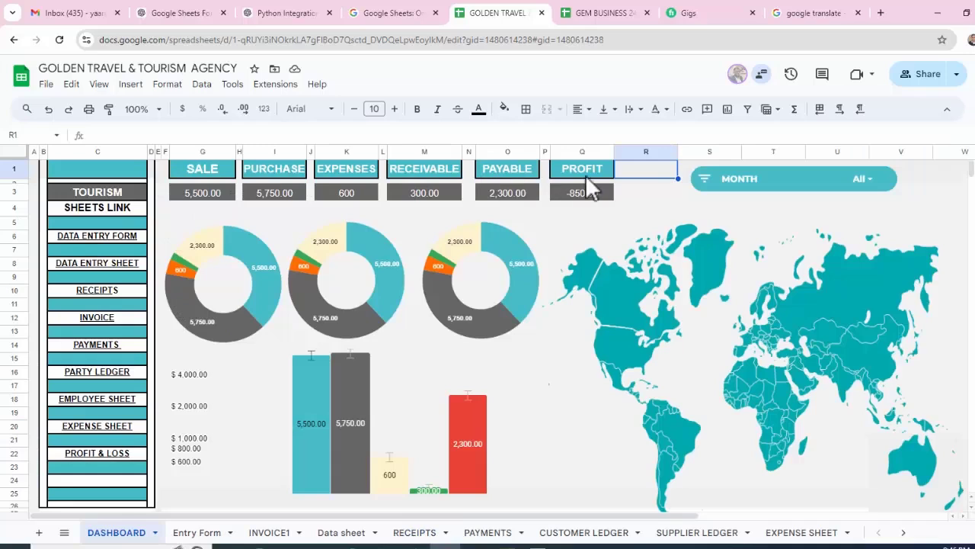
pyautogui.click(869, 179)
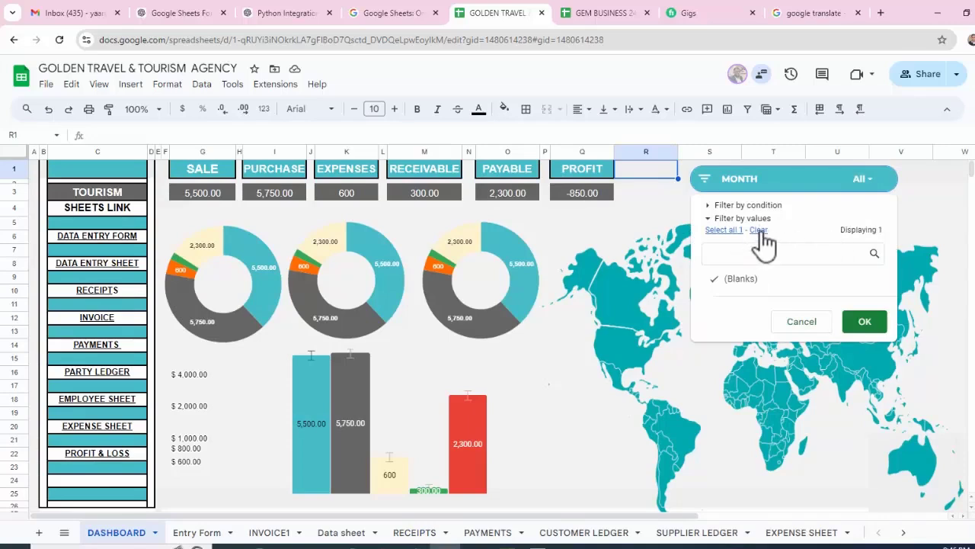
pyautogui.click(865, 324)
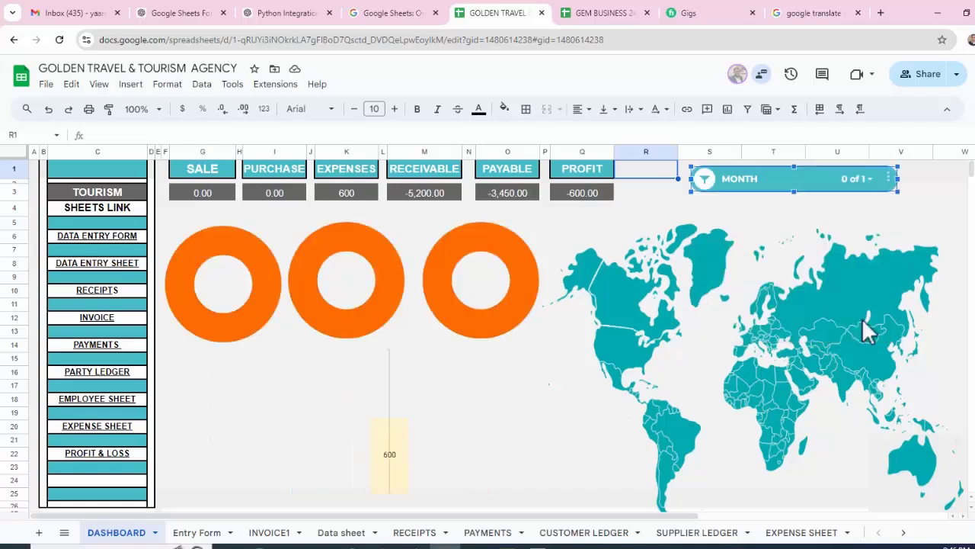
pyautogui.click(875, 185)
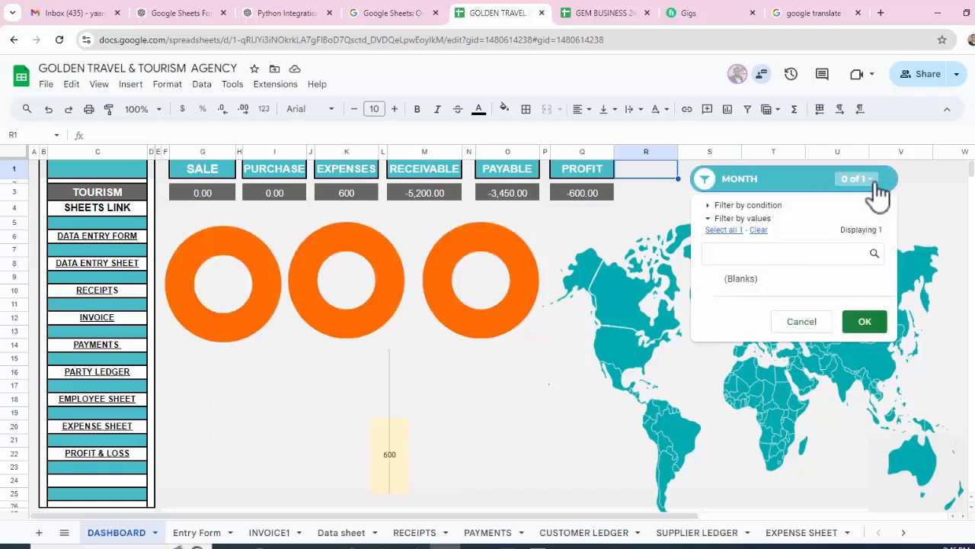
pyautogui.click(727, 230)
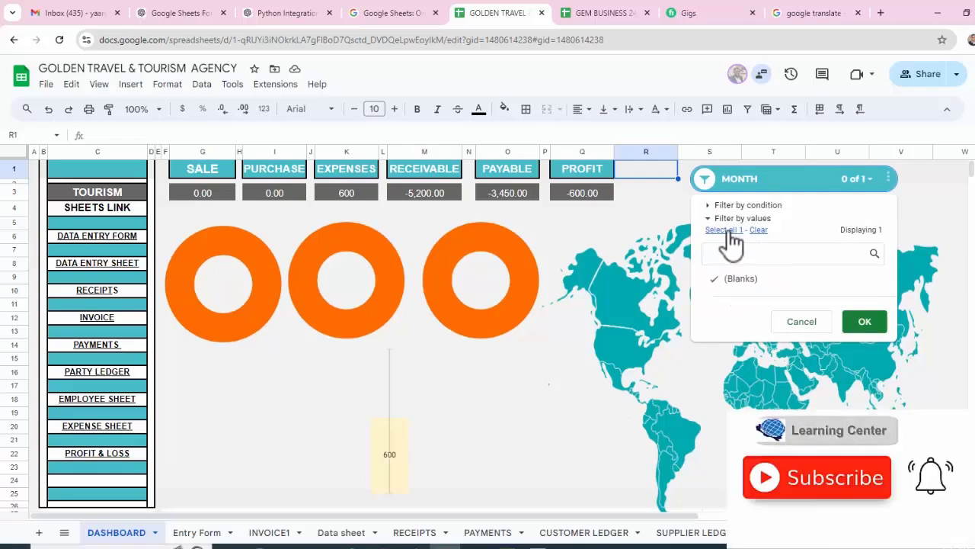
pyautogui.click(865, 323)
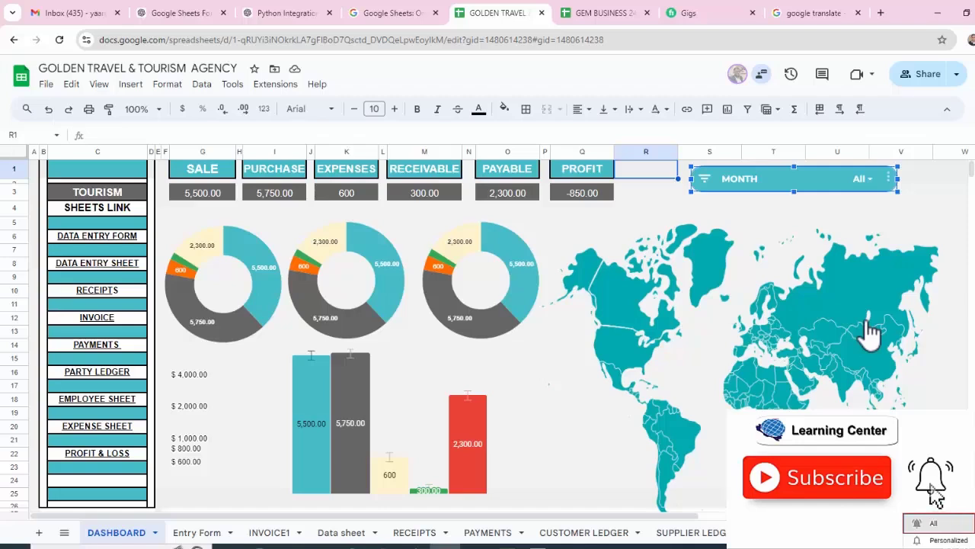
pyautogui.click(952, 205)
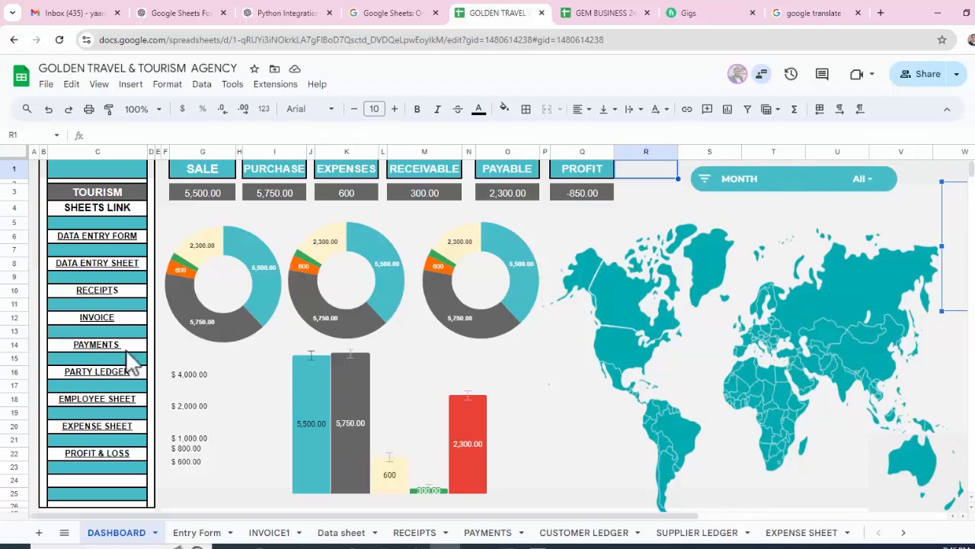
pyautogui.moveTo(86, 373)
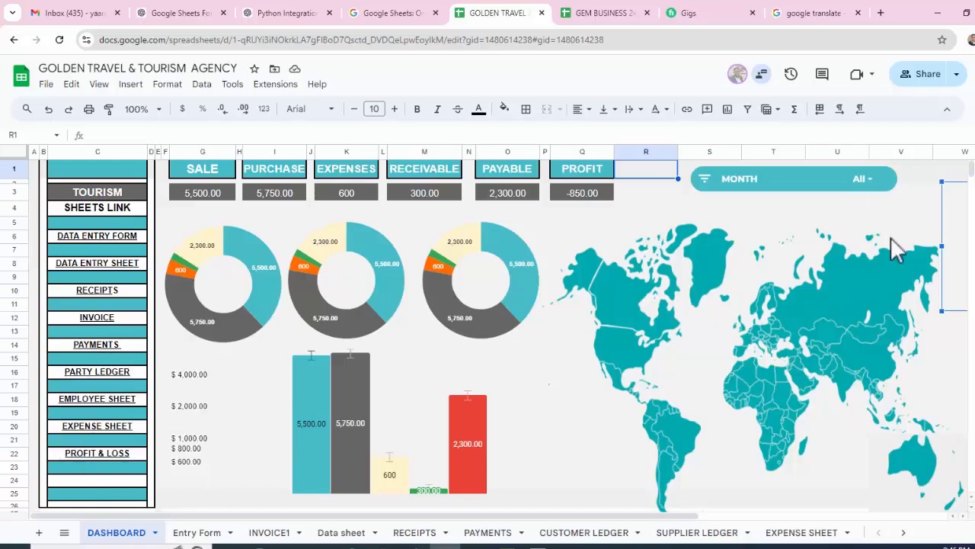
pyautogui.click(928, 192)
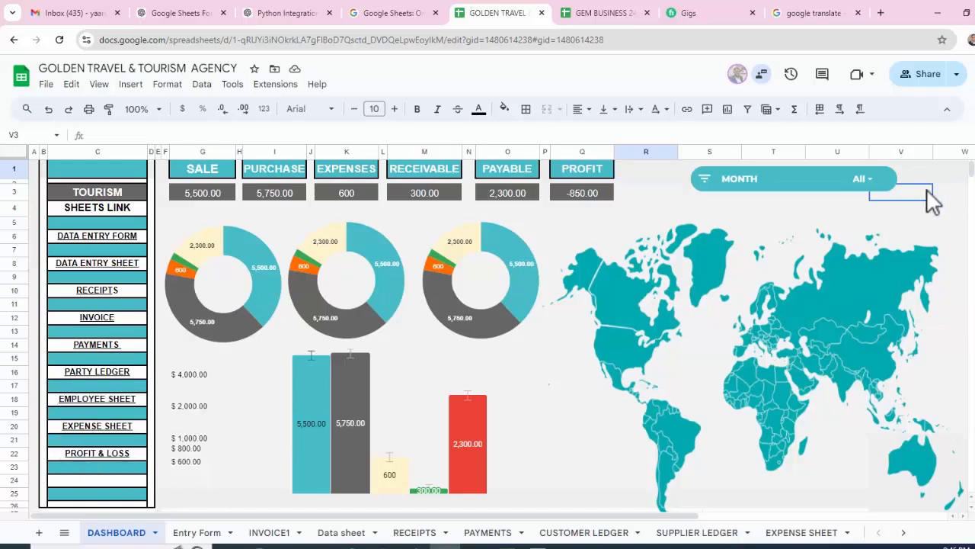